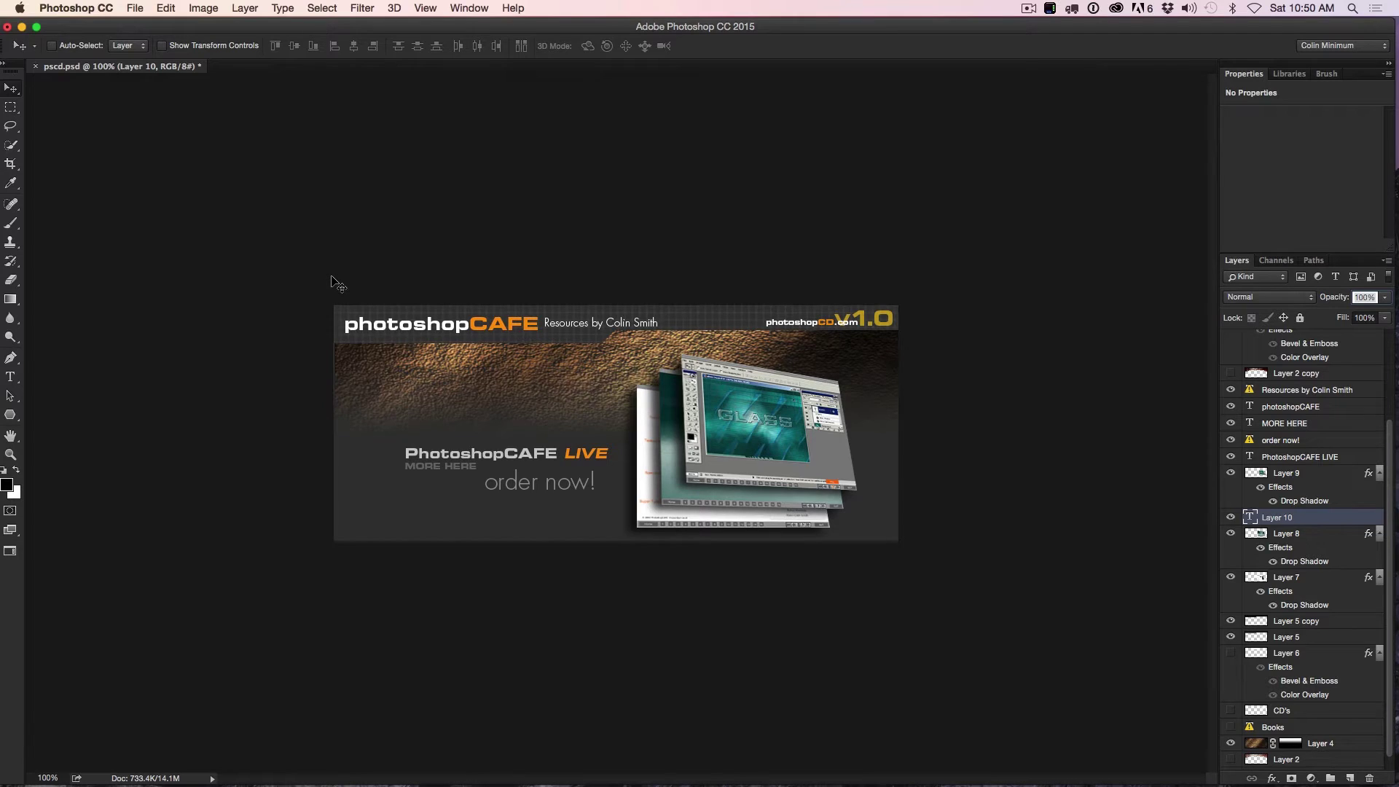
Turn on the rulers for the pscd.psd banner document with Cmd+R.
{"action": "key", "text": "super+r"}
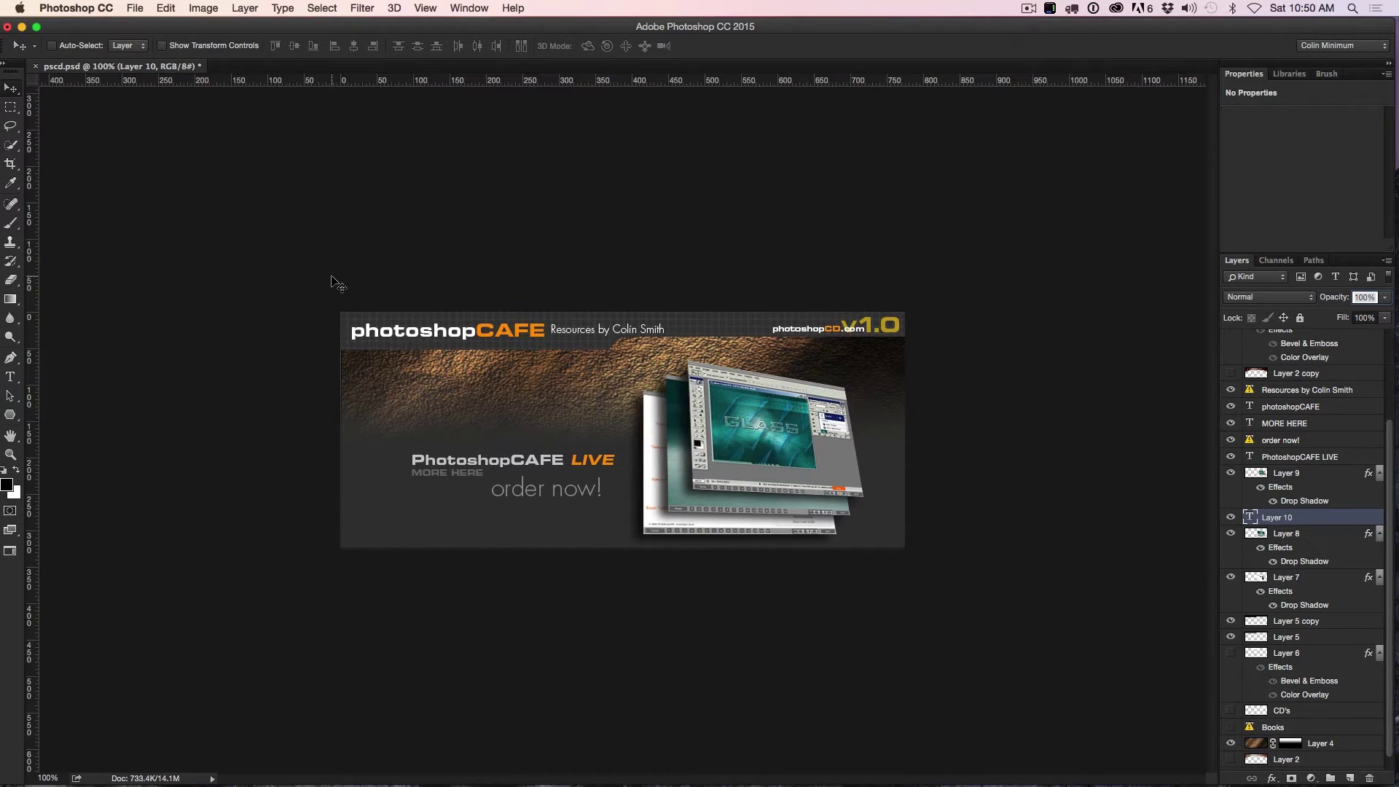
Drag guides from the rulers to the banner's top, bottom (Y 327 px) and left edges.
{"action": "left_click_drag", "start_coordinate": [506, 84], "coordinate": [505, 311]}
{"action": "left_click_drag", "start_coordinate": [421, 84], "coordinate": [389, 547]}
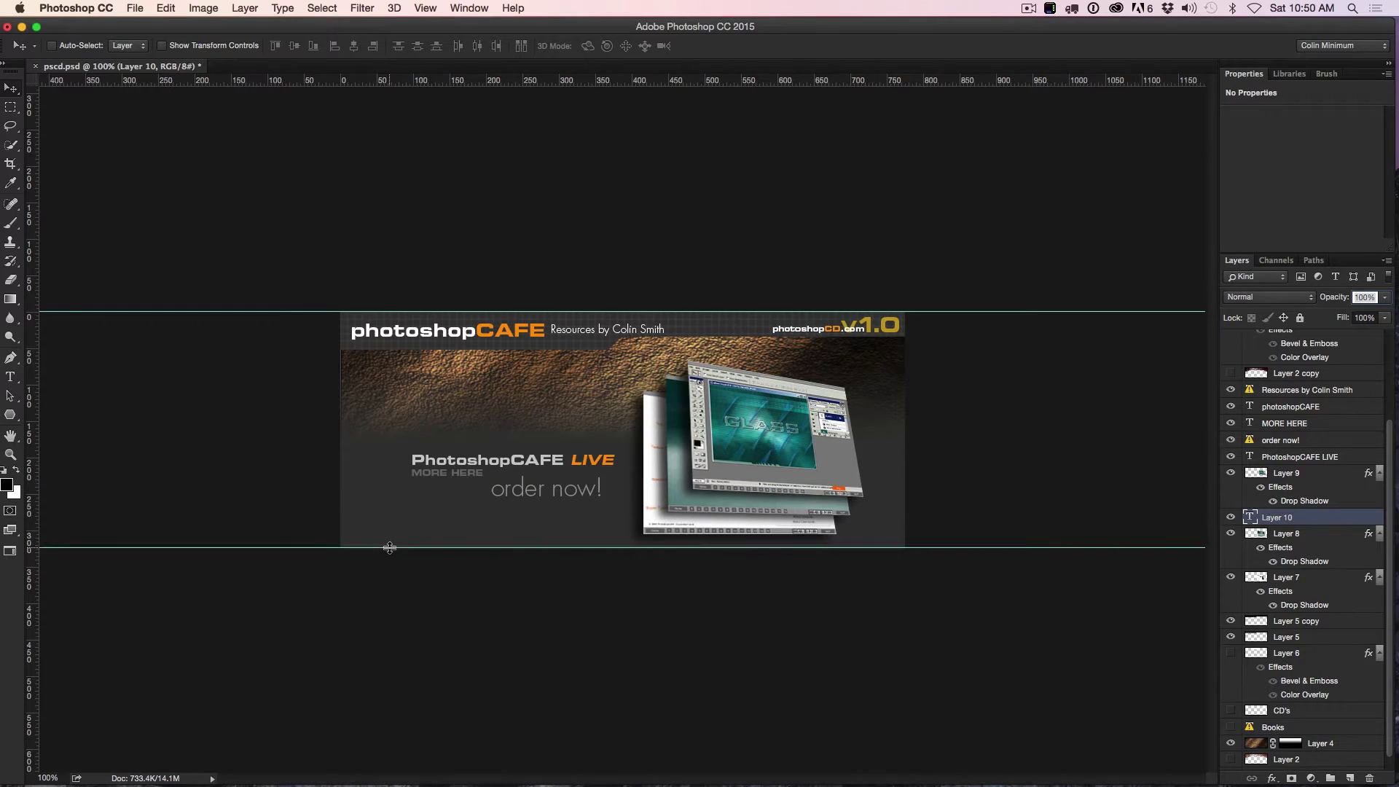
{"action": "left_click_drag", "start_coordinate": [37, 344], "coordinate": [341, 363]}
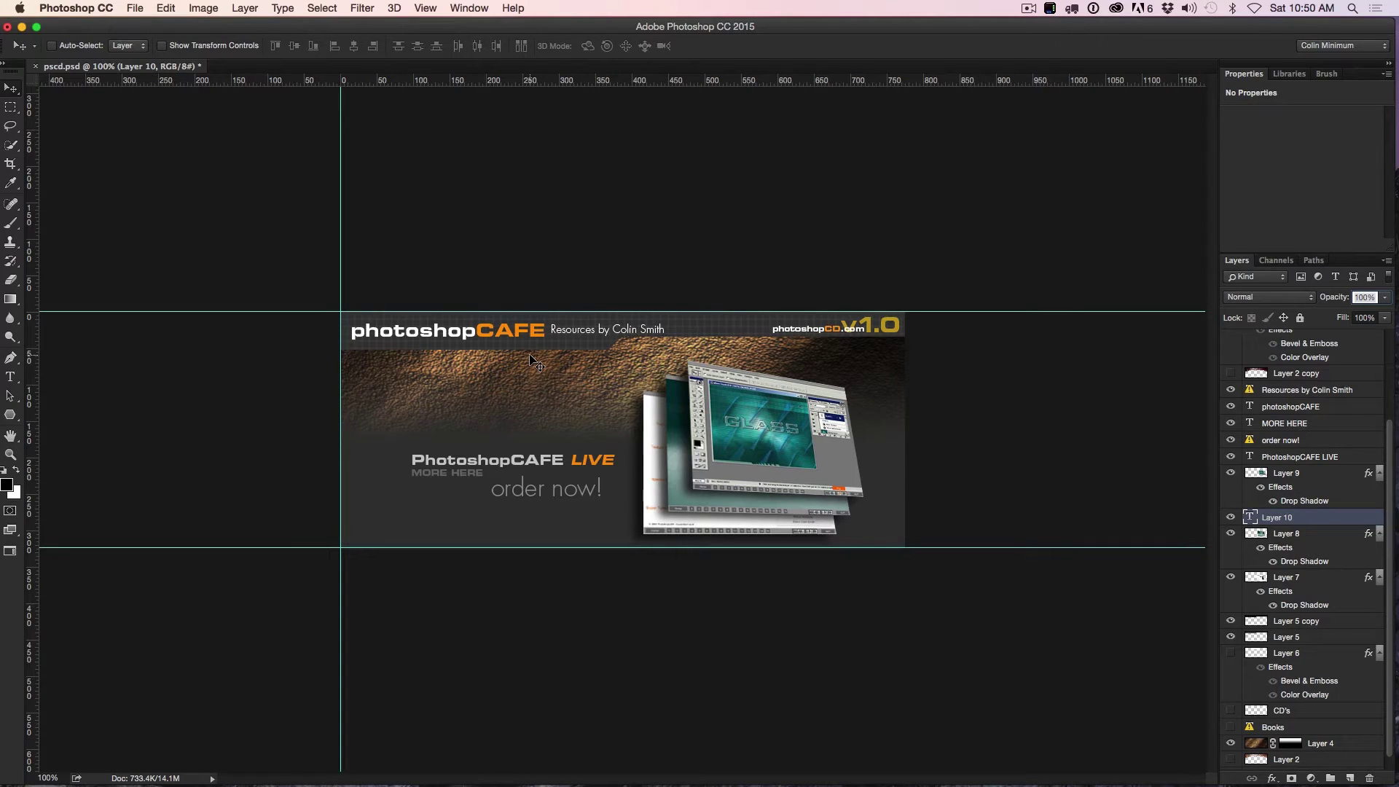
{"action": "left_click", "coordinate": [411, 6]}
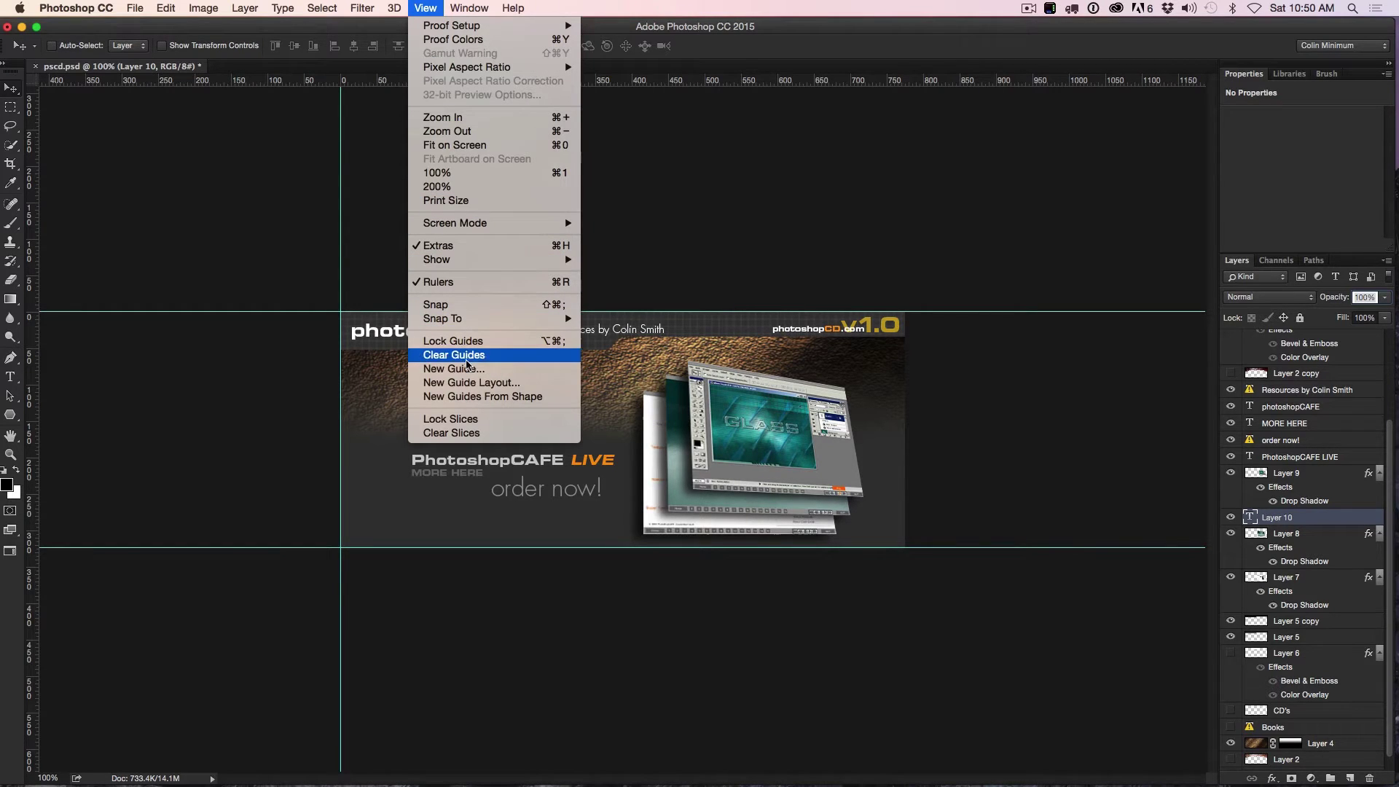
Clear all guides and apply a New Guide Layout with 1 column and 1 row.
{"action": "left_click", "coordinate": [466, 360]}
{"action": "left_click", "coordinate": [428, 7]}
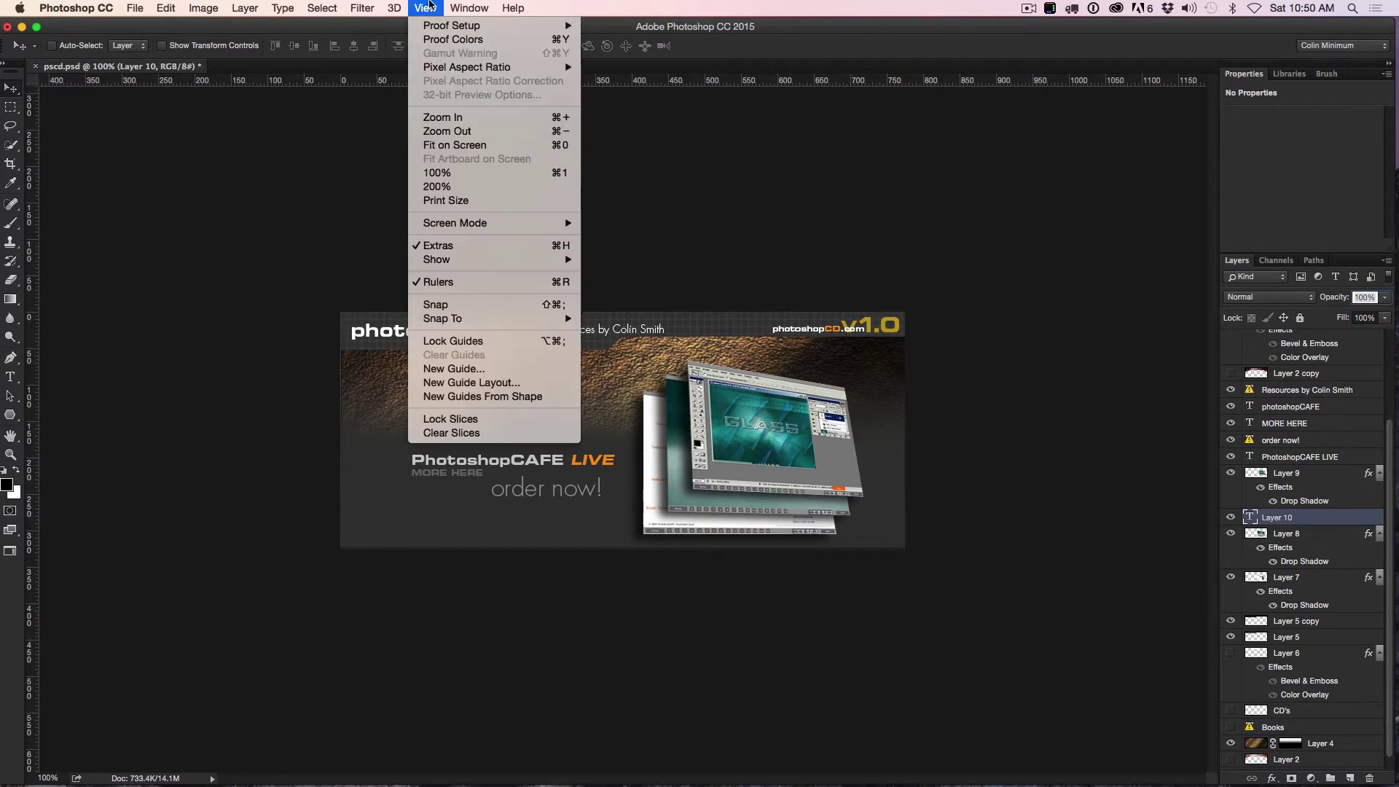
{"action": "left_click", "coordinate": [482, 384]}
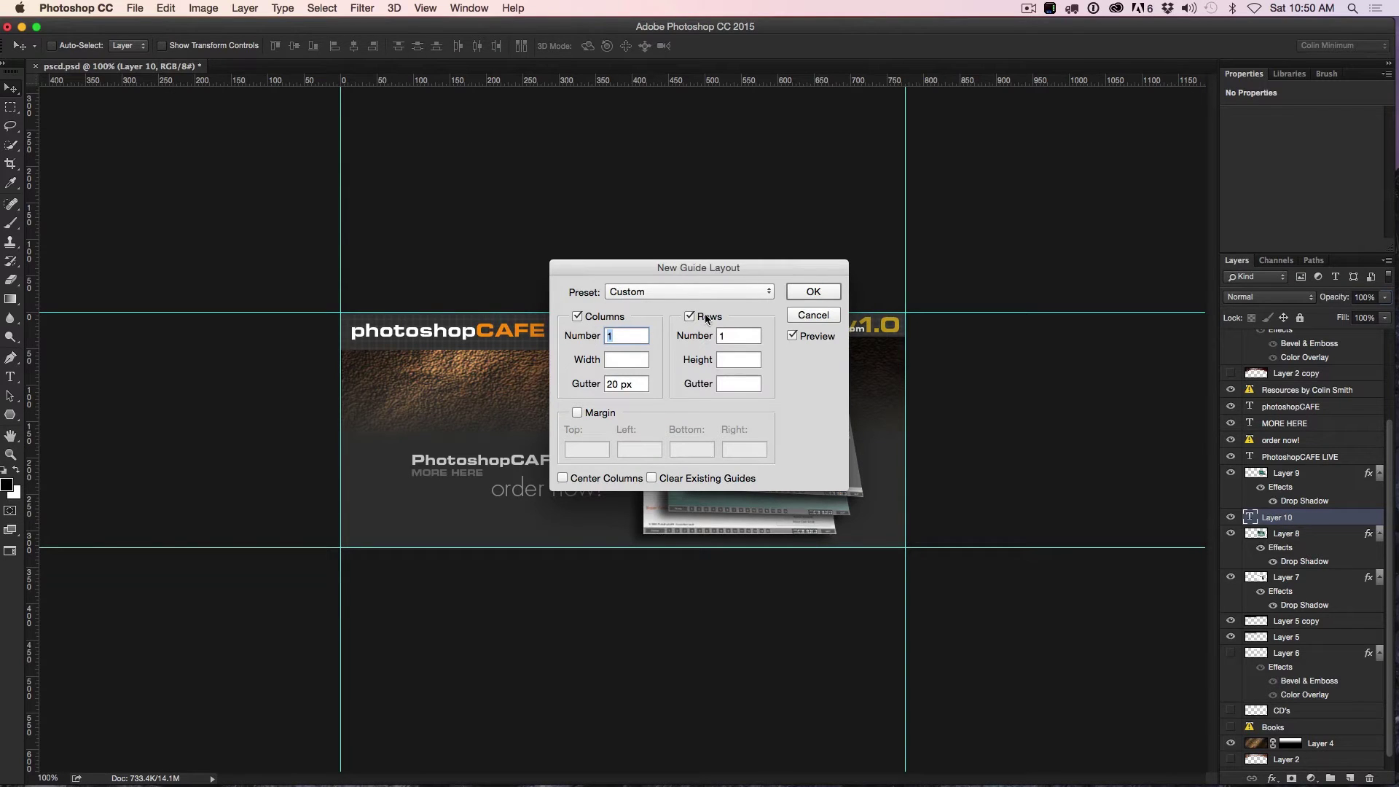
{"action": "left_click", "coordinate": [635, 293]}
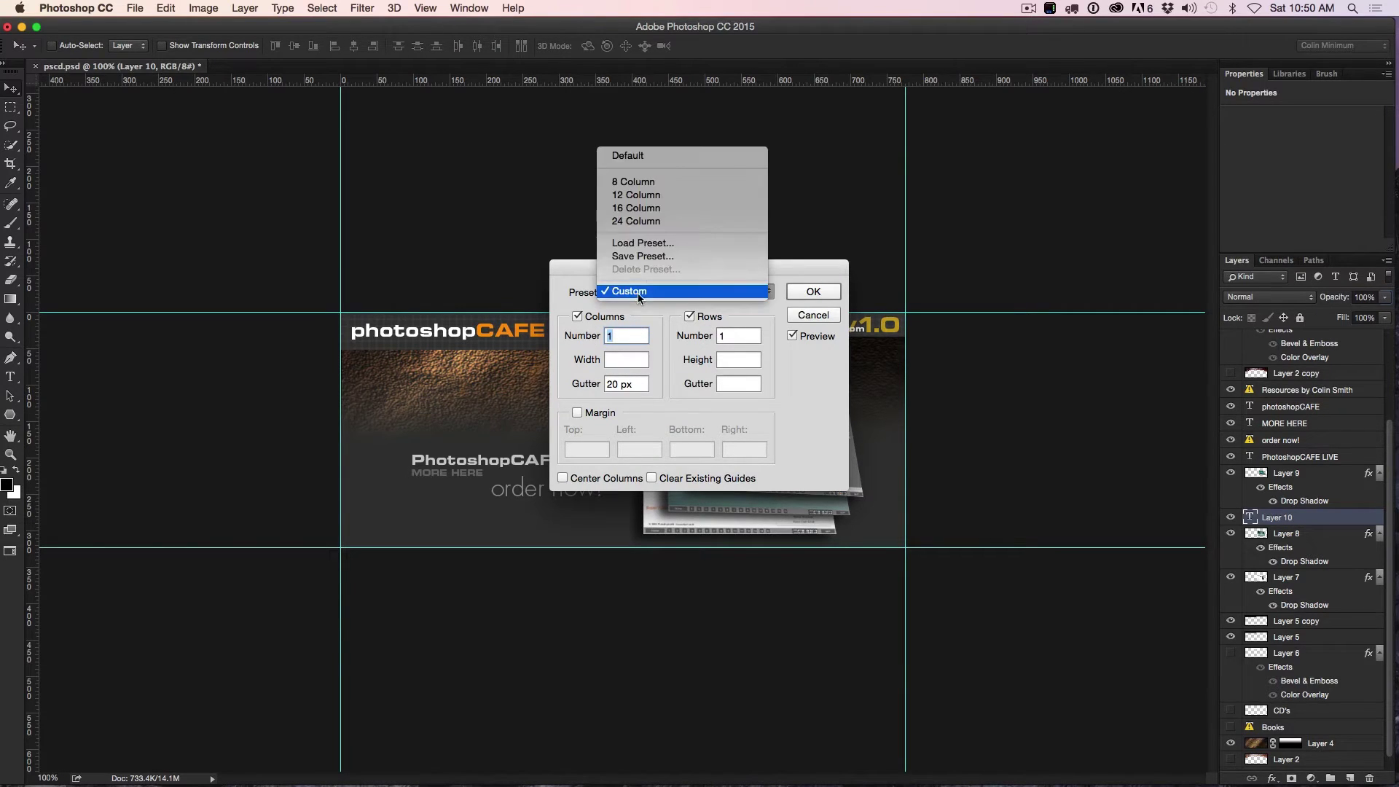
{"action": "left_click", "coordinate": [645, 157]}
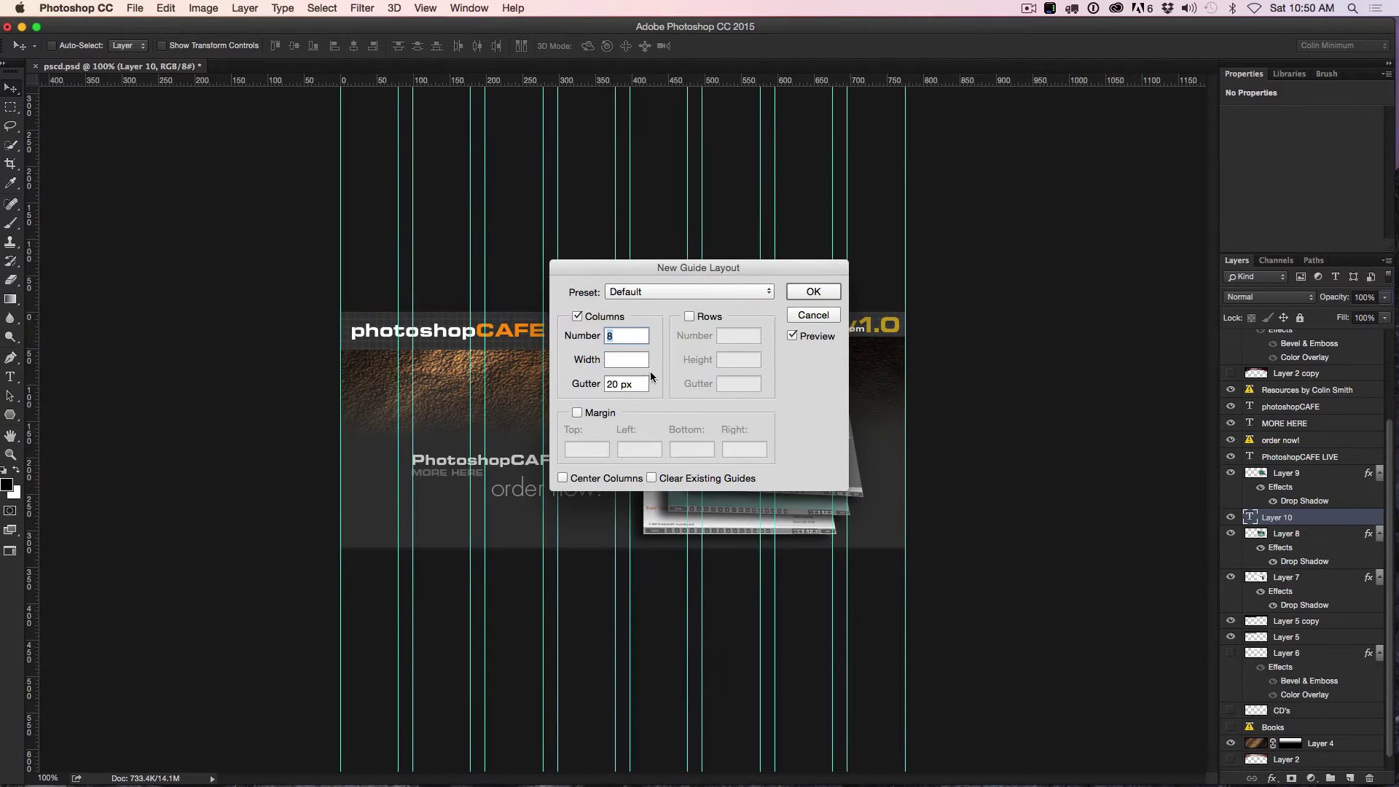
{"action": "type", "text": "1"}
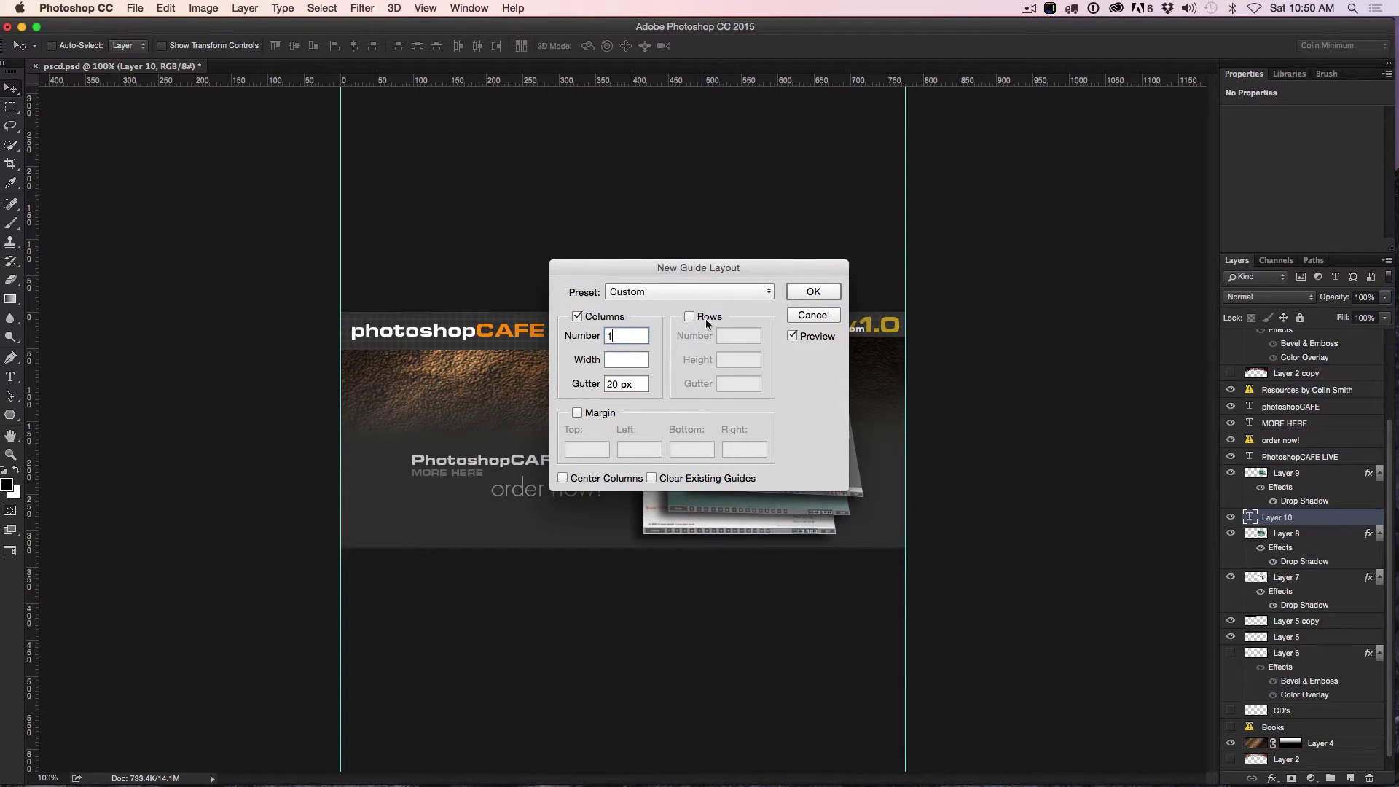
{"action": "left_click", "coordinate": [689, 316]}
{"action": "type", "text": "1"}
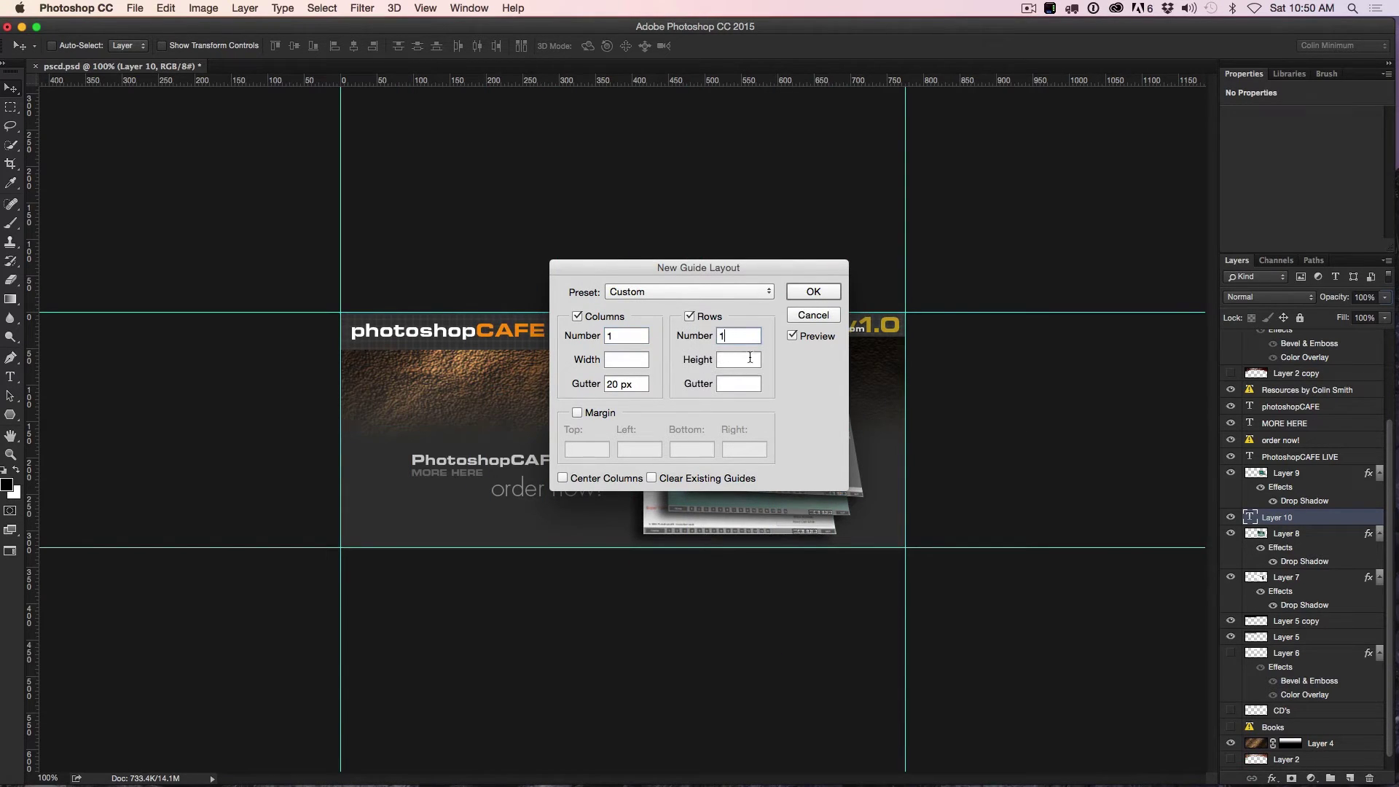
{"action": "left_click", "coordinate": [819, 290]}
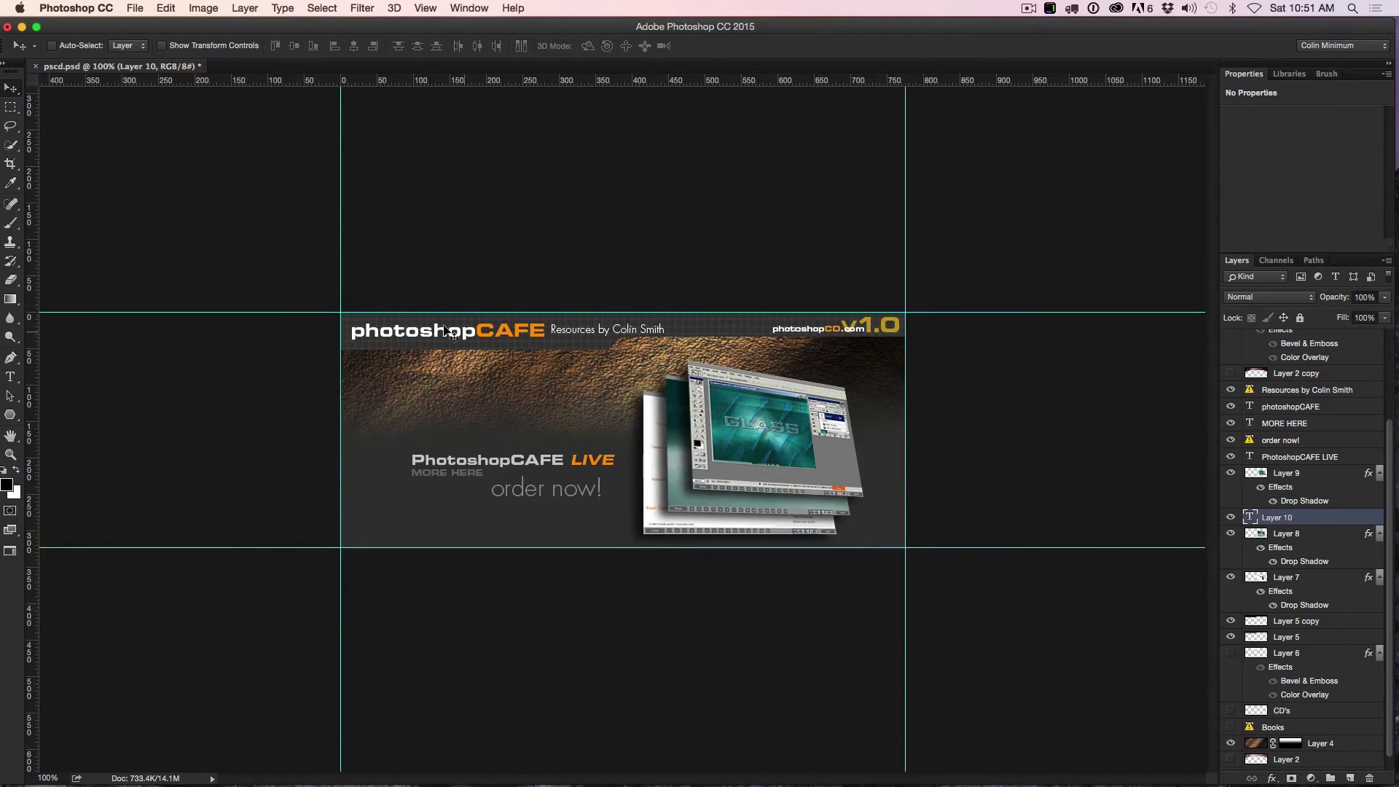
{"action": "left_click", "coordinate": [209, 5]}
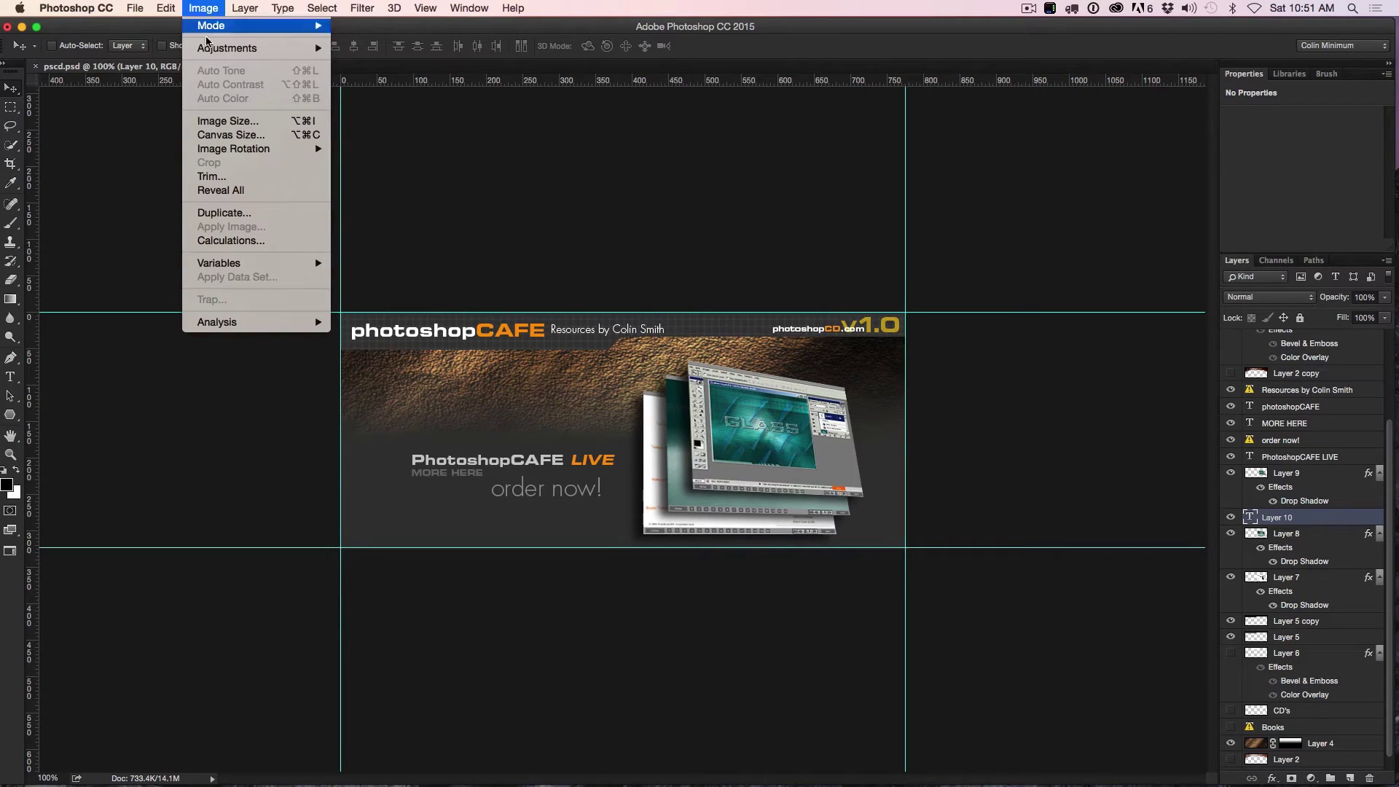
Enlarge the canvas by a relative .25 inches in width and height, centre-anchored, with background-colour fill.
{"action": "left_click", "coordinate": [217, 135]}
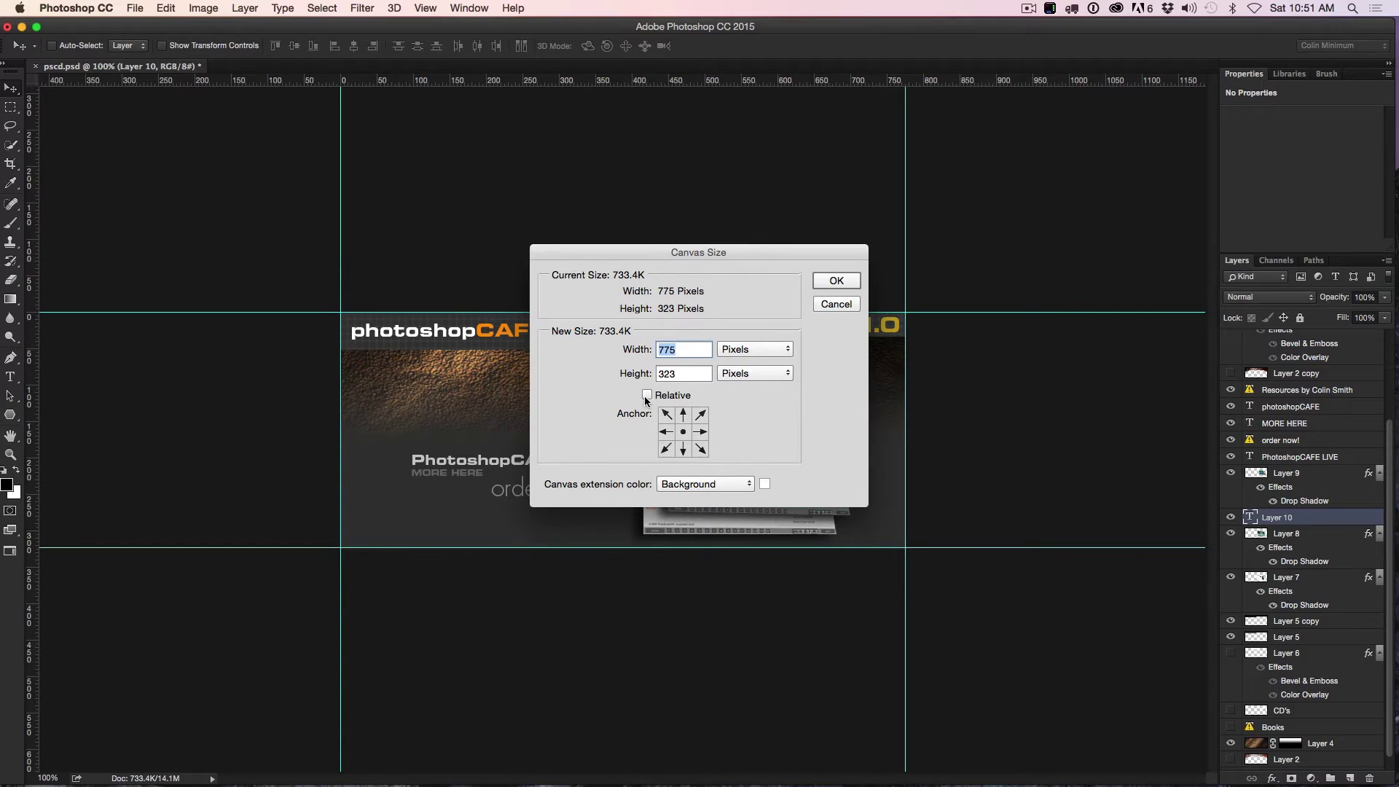
{"action": "left_click", "coordinate": [646, 395]}
{"action": "left_click", "coordinate": [748, 350]}
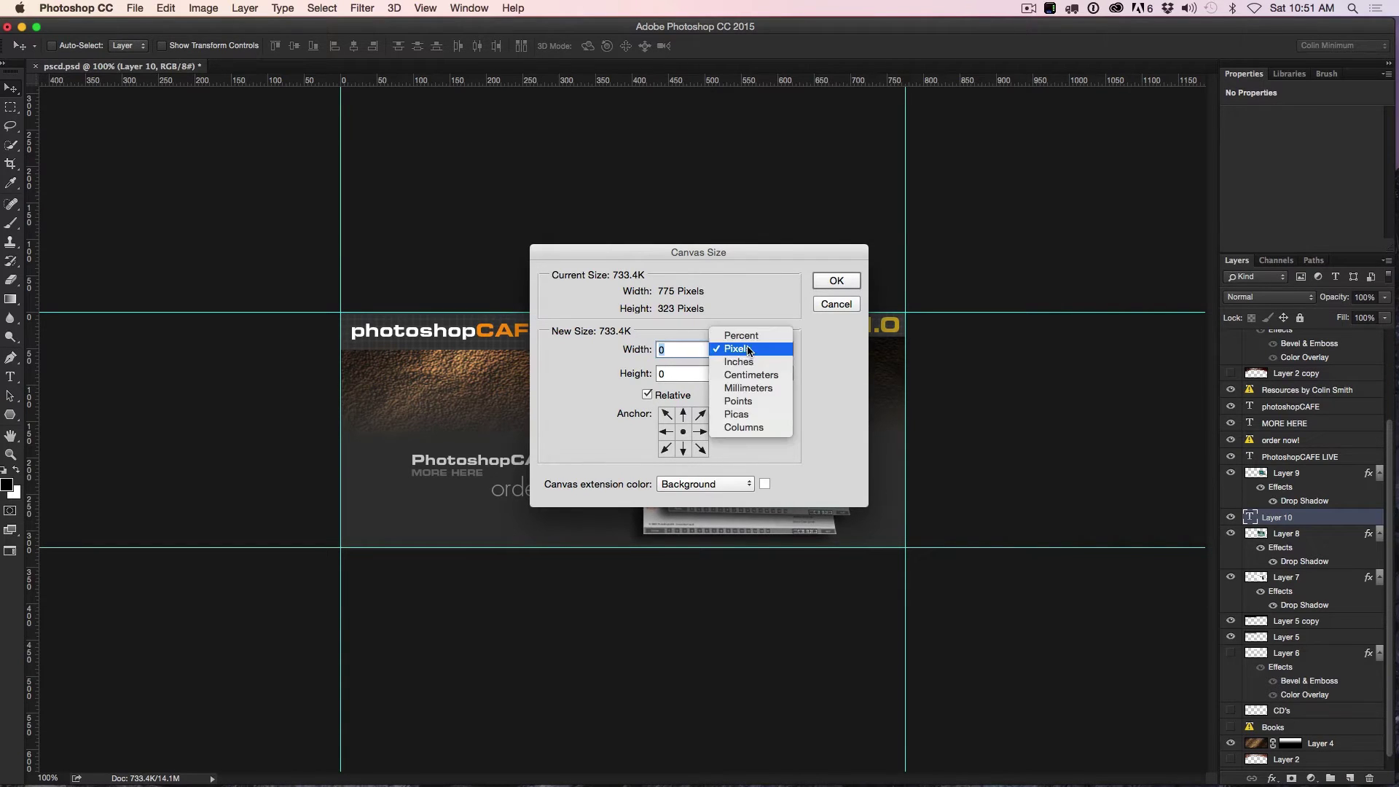
{"action": "left_click", "coordinate": [750, 360]}
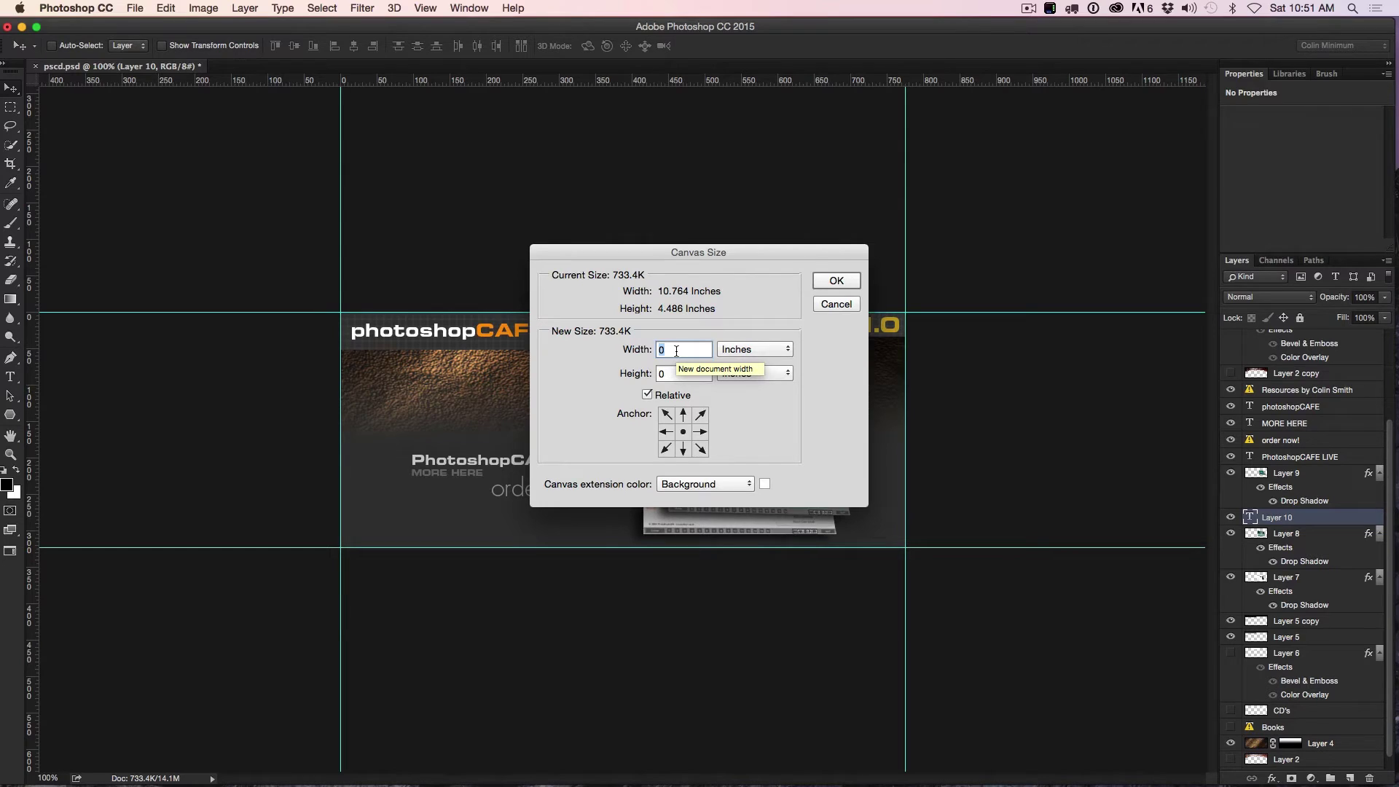
{"action": "type", "text": ".25"}
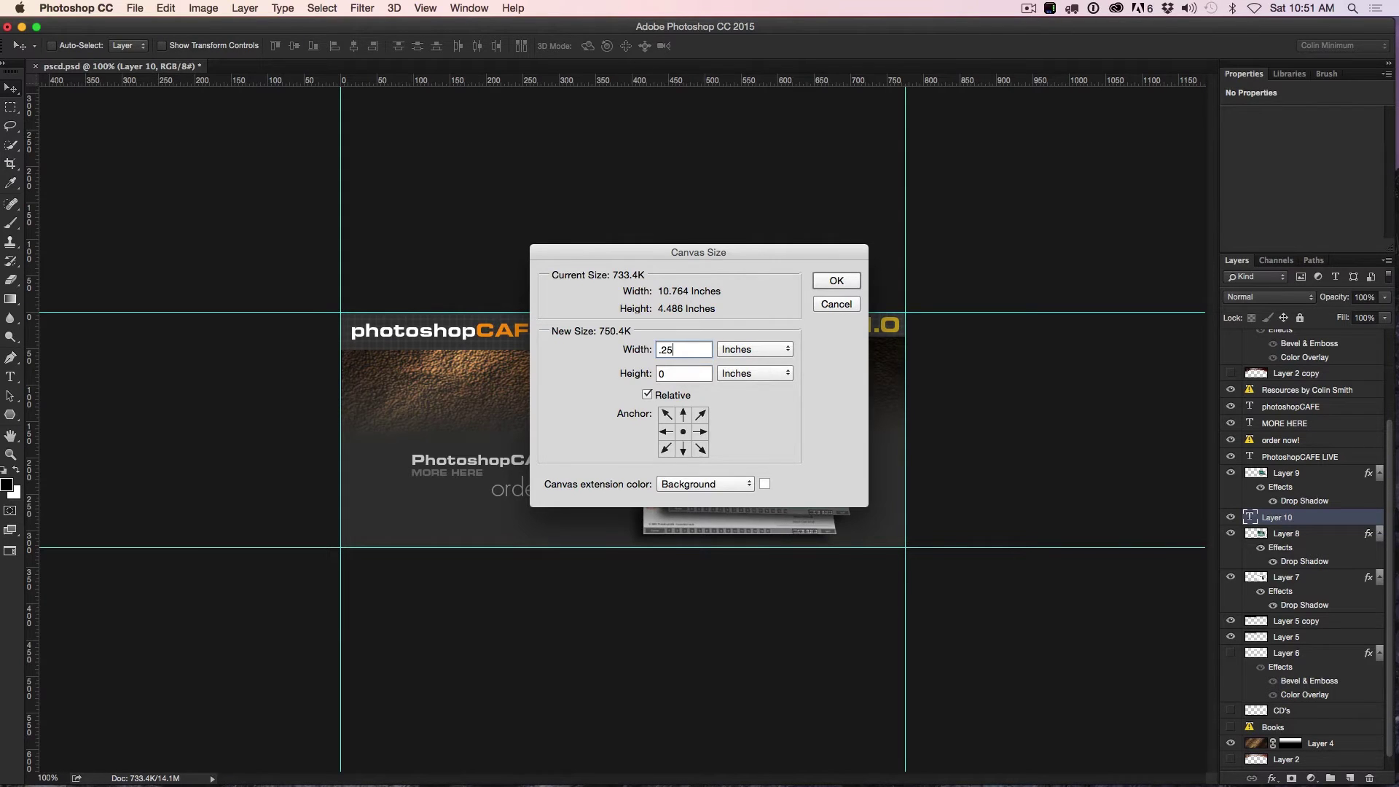
{"action": "left_click", "coordinate": [688, 373]}
{"action": "type", "text": ".25"}
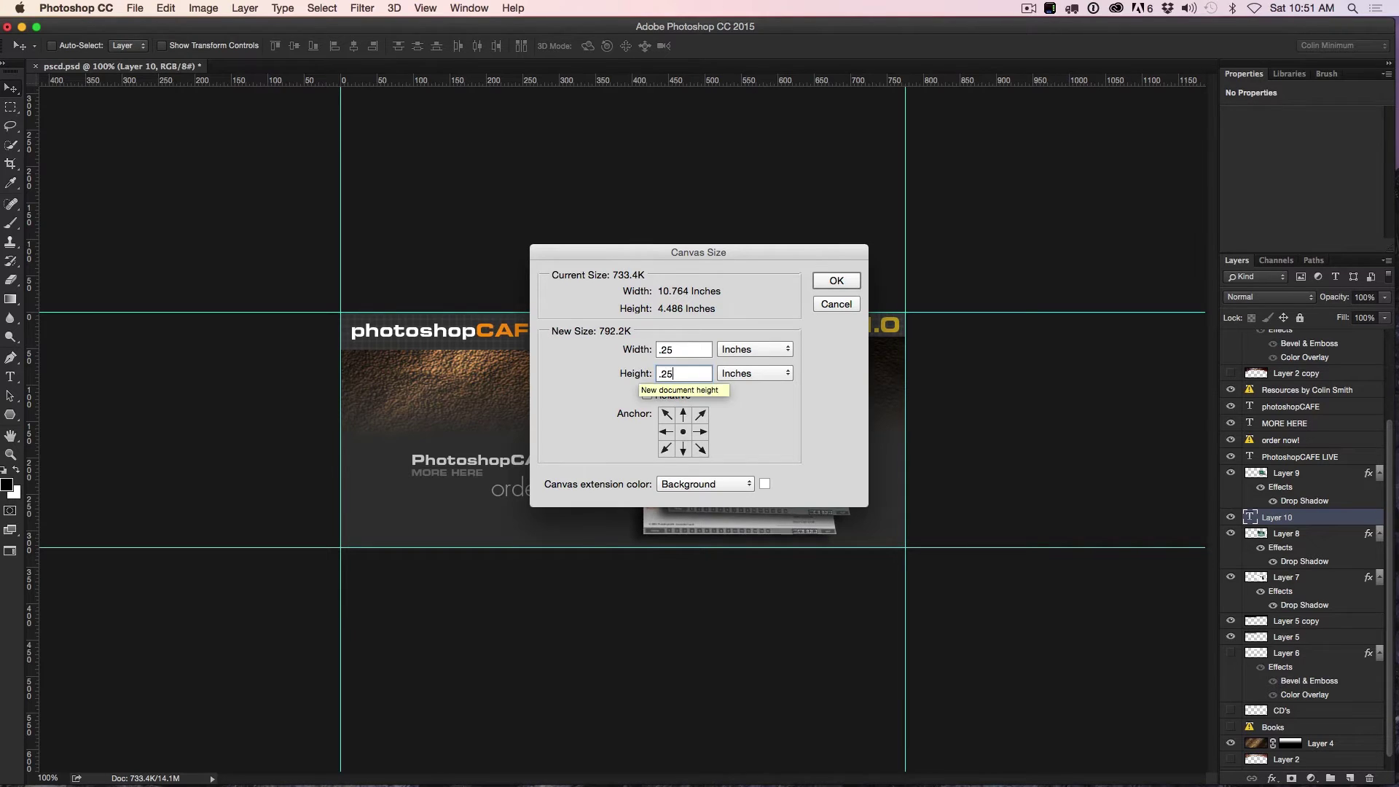
{"action": "left_click", "coordinate": [623, 375]}
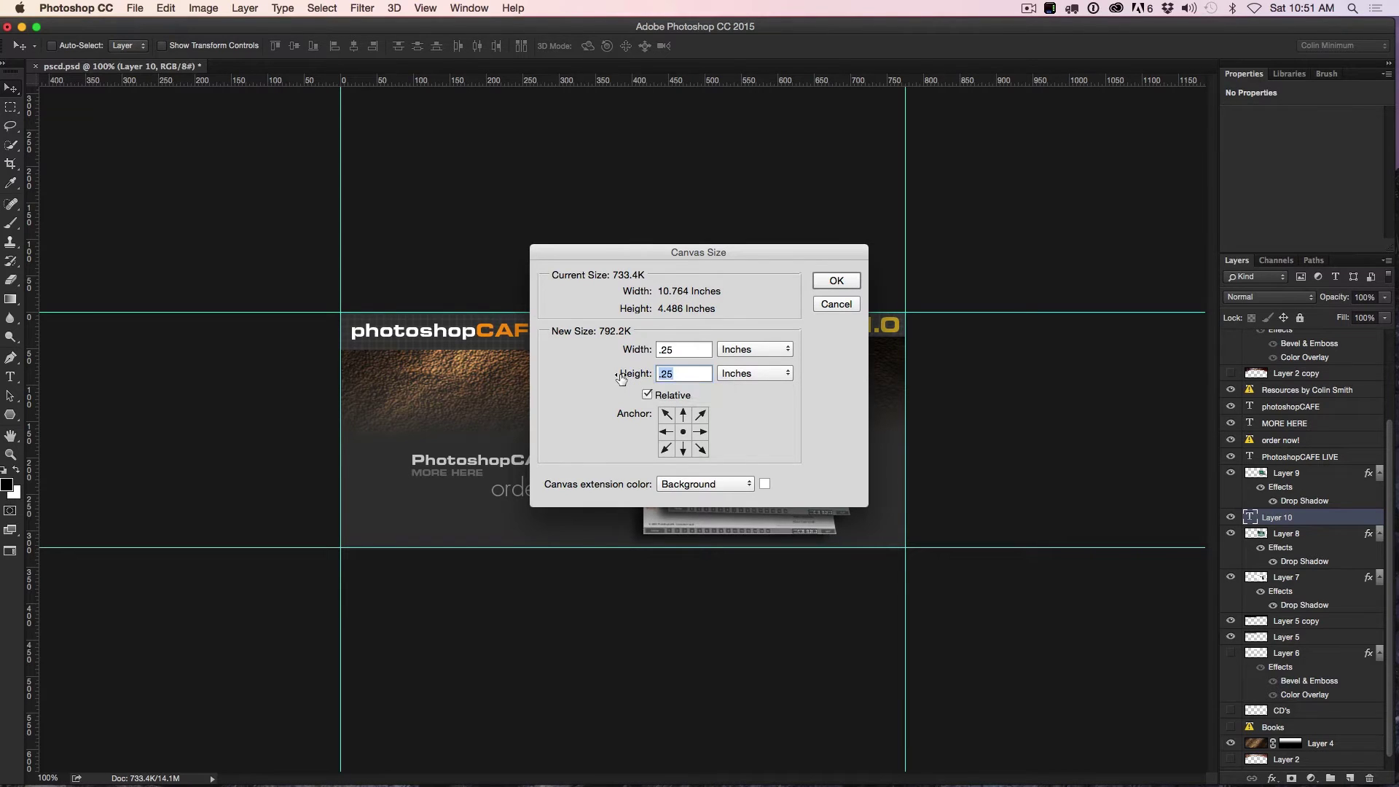
{"action": "left_click", "coordinate": [667, 418]}
{"action": "left_click", "coordinate": [681, 433]}
{"action": "left_click", "coordinate": [737, 479]}
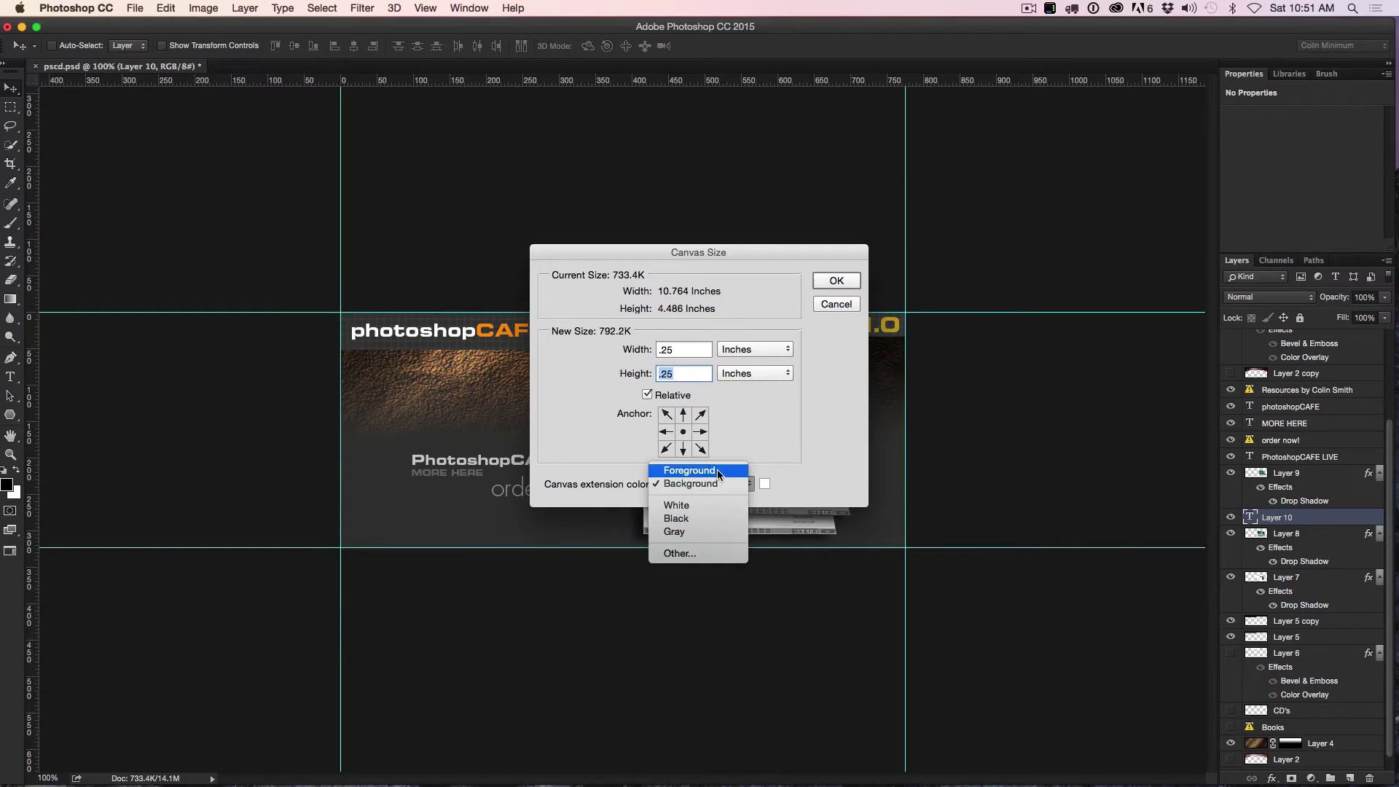
{"action": "left_click", "coordinate": [825, 455]}
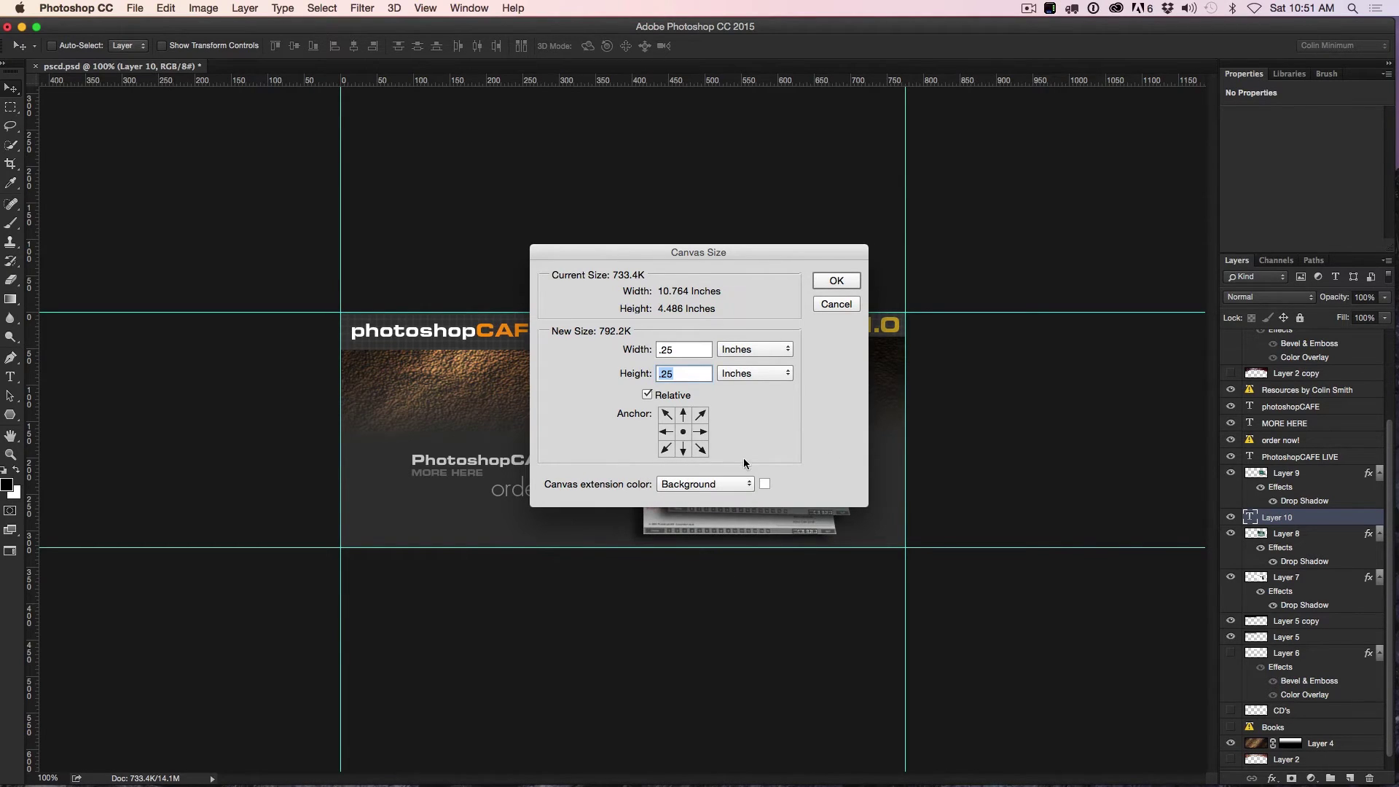
{"action": "left_click", "coordinate": [837, 281]}
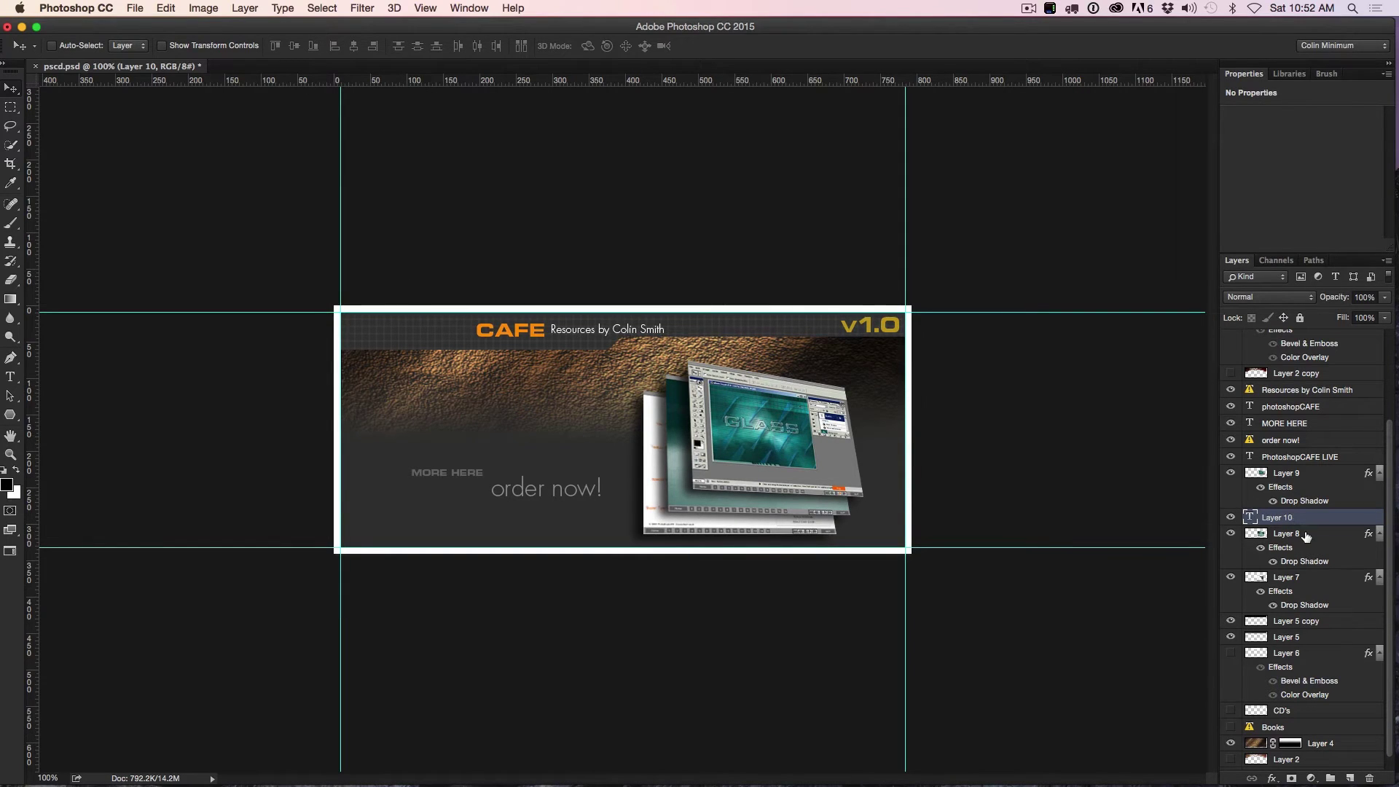
Unlock the Background layer, converting it into an editable Layer 0.
{"action": "scroll", "coordinate": [1306, 536], "scroll_direction": "down", "scroll_amount": 1}
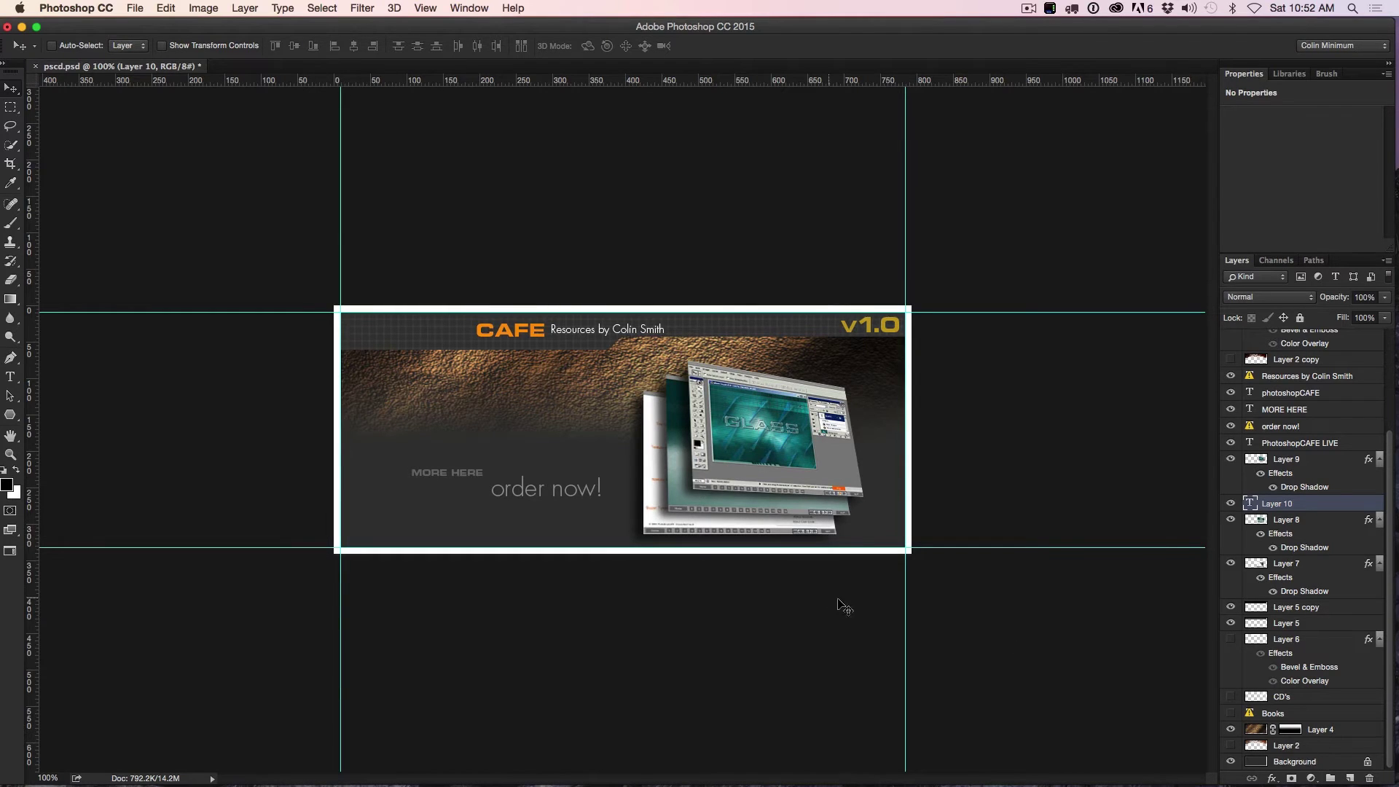
{"action": "left_click", "coordinate": [1291, 762]}
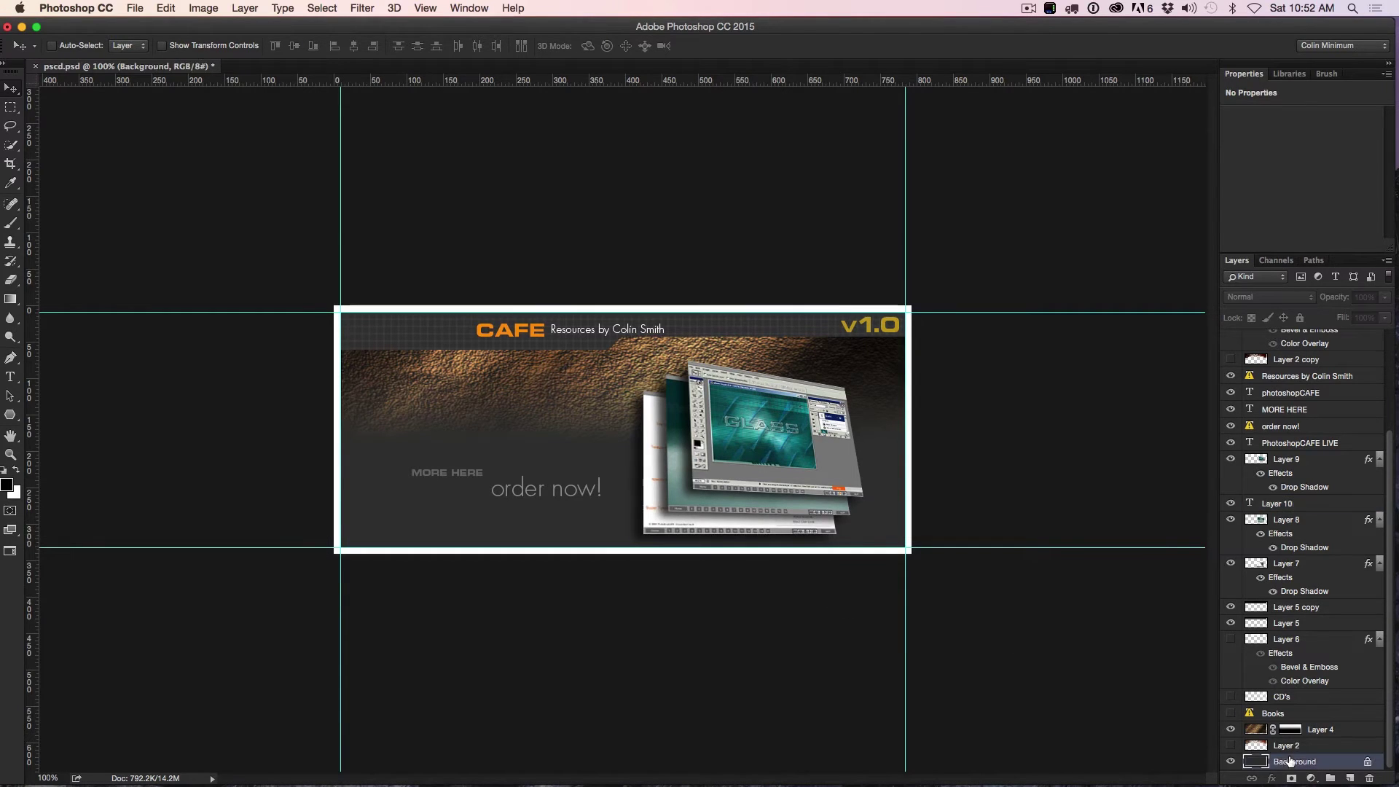
{"action": "left_click", "coordinate": [1367, 762]}
Select every layer of the banner in the Layers panel.
{"action": "scroll", "coordinate": [1342, 674], "scroll_direction": "up", "scroll_amount": 4}
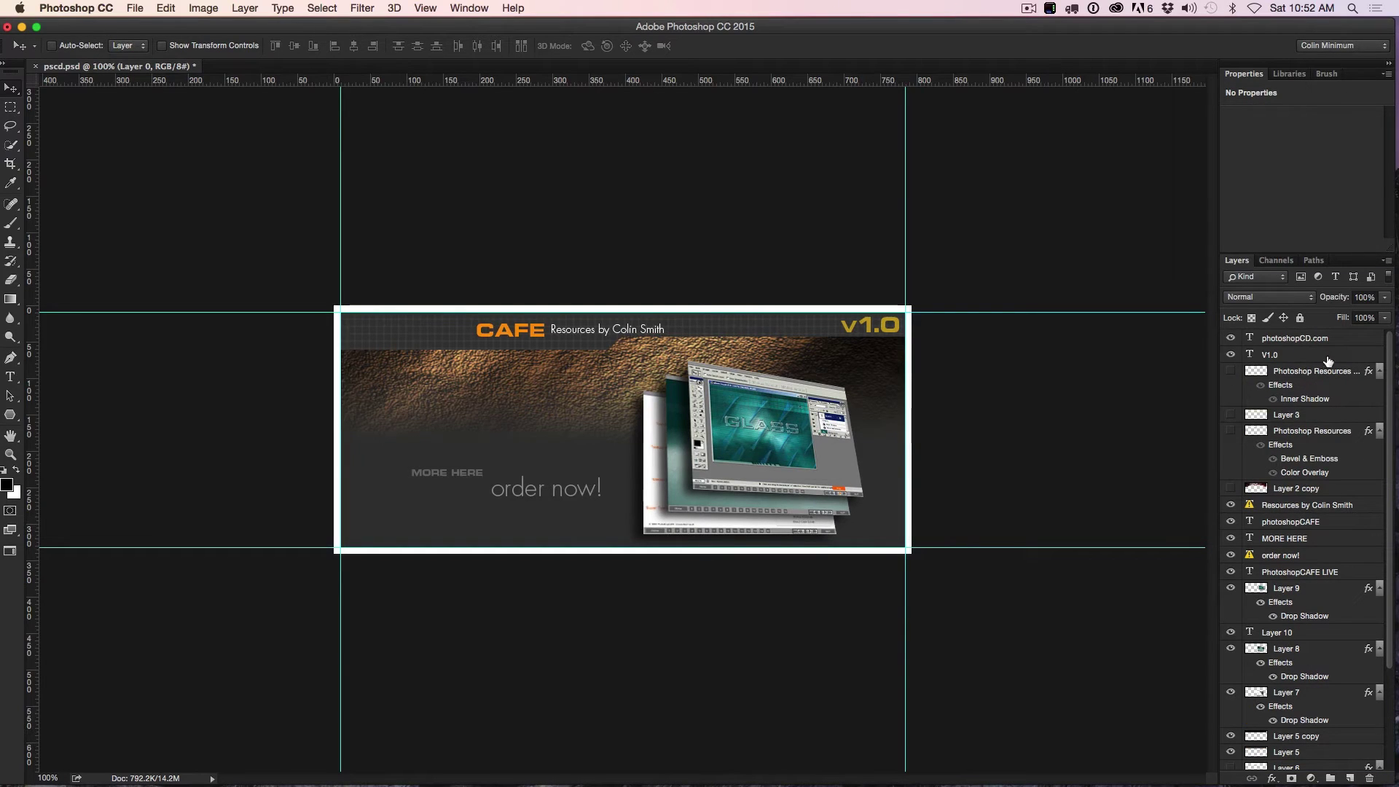
{"action": "left_click", "coordinate": [1302, 340], "text": "shift"}
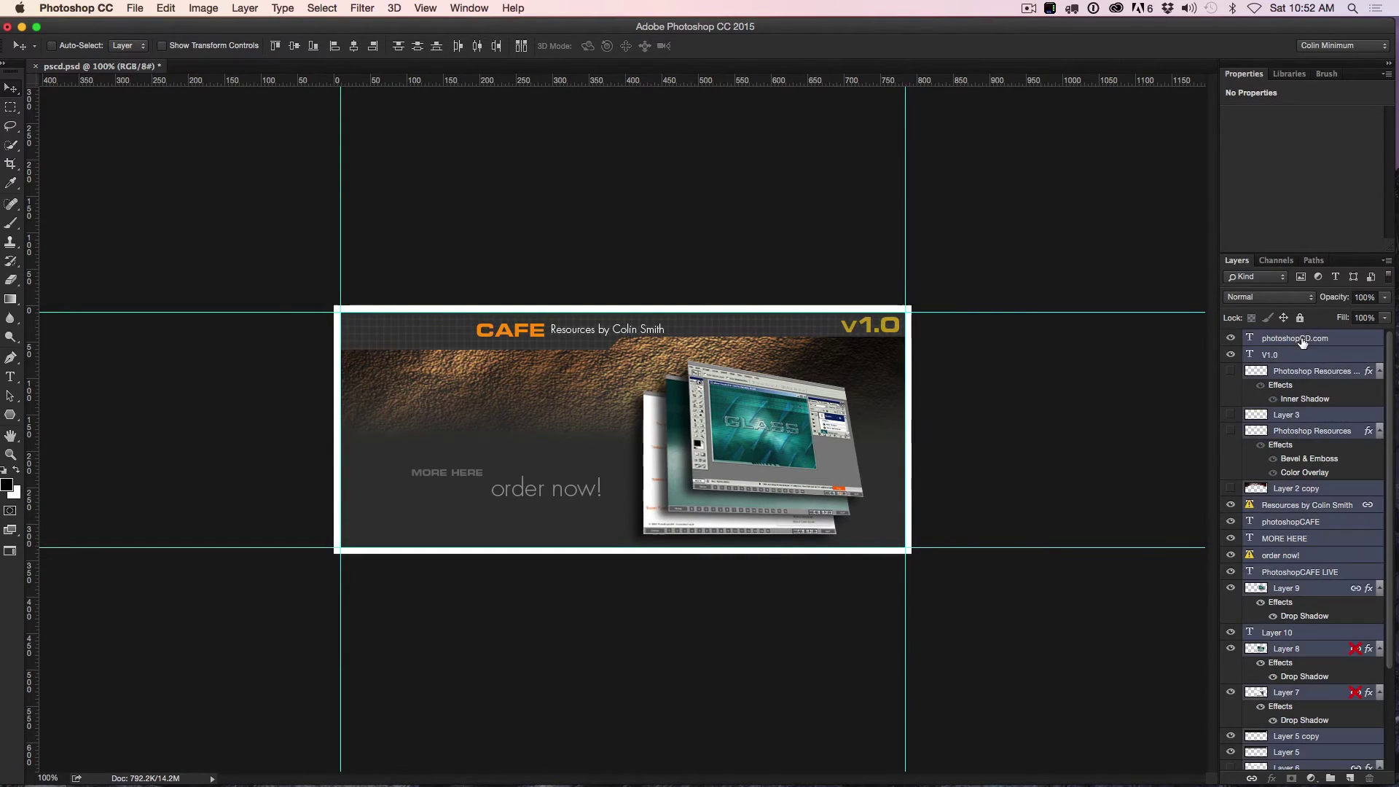
{"action": "right_click", "coordinate": [1325, 340]}
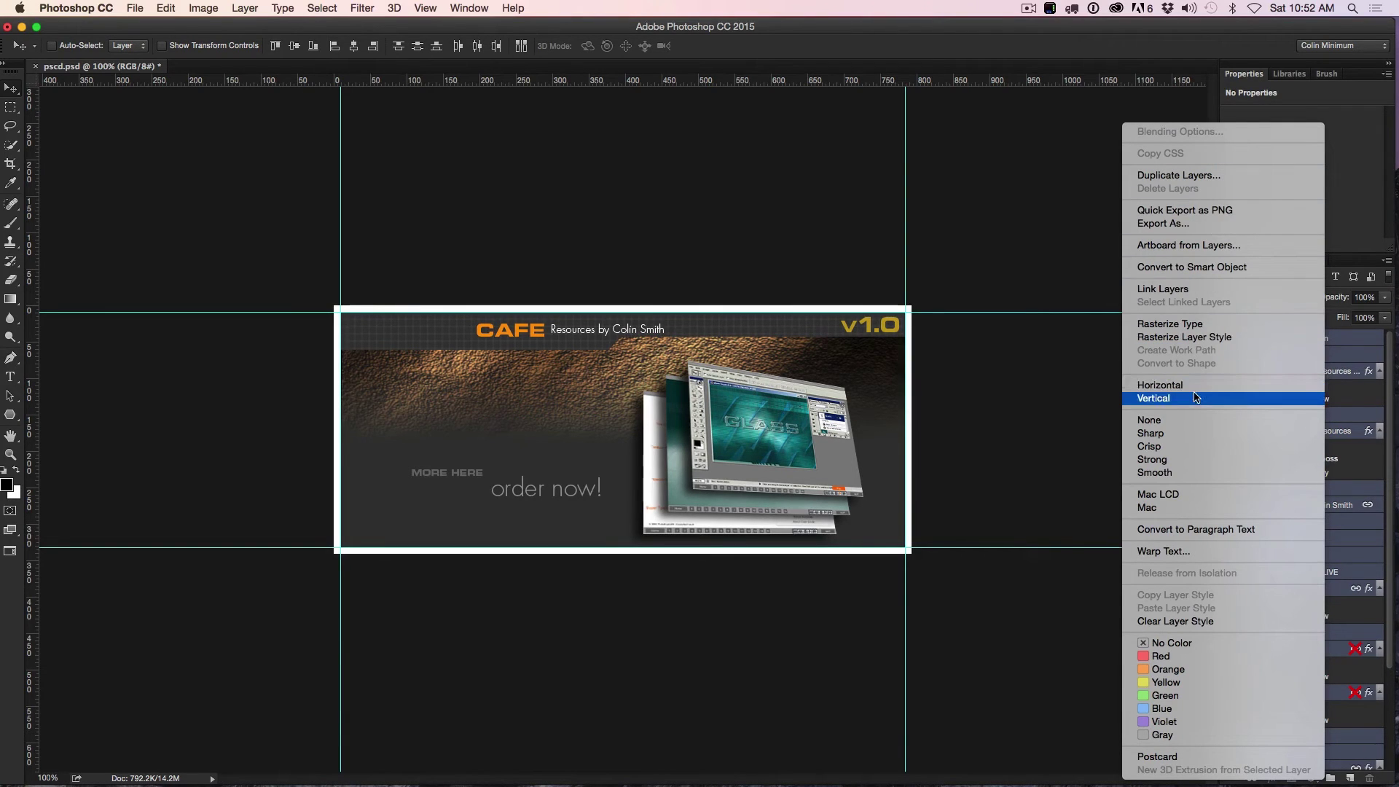
{"action": "left_click", "coordinate": [1360, 321]}
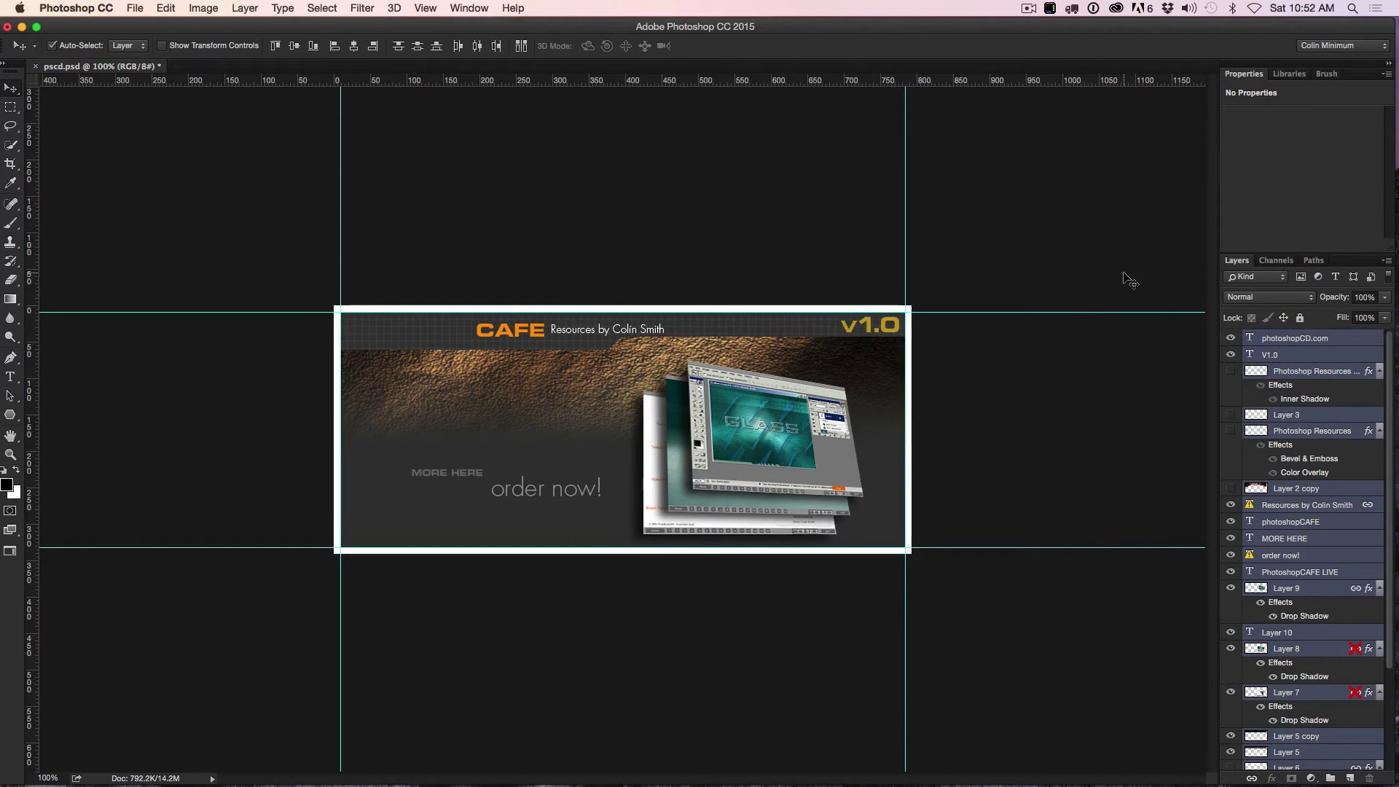
{"action": "key", "text": "super+t"}
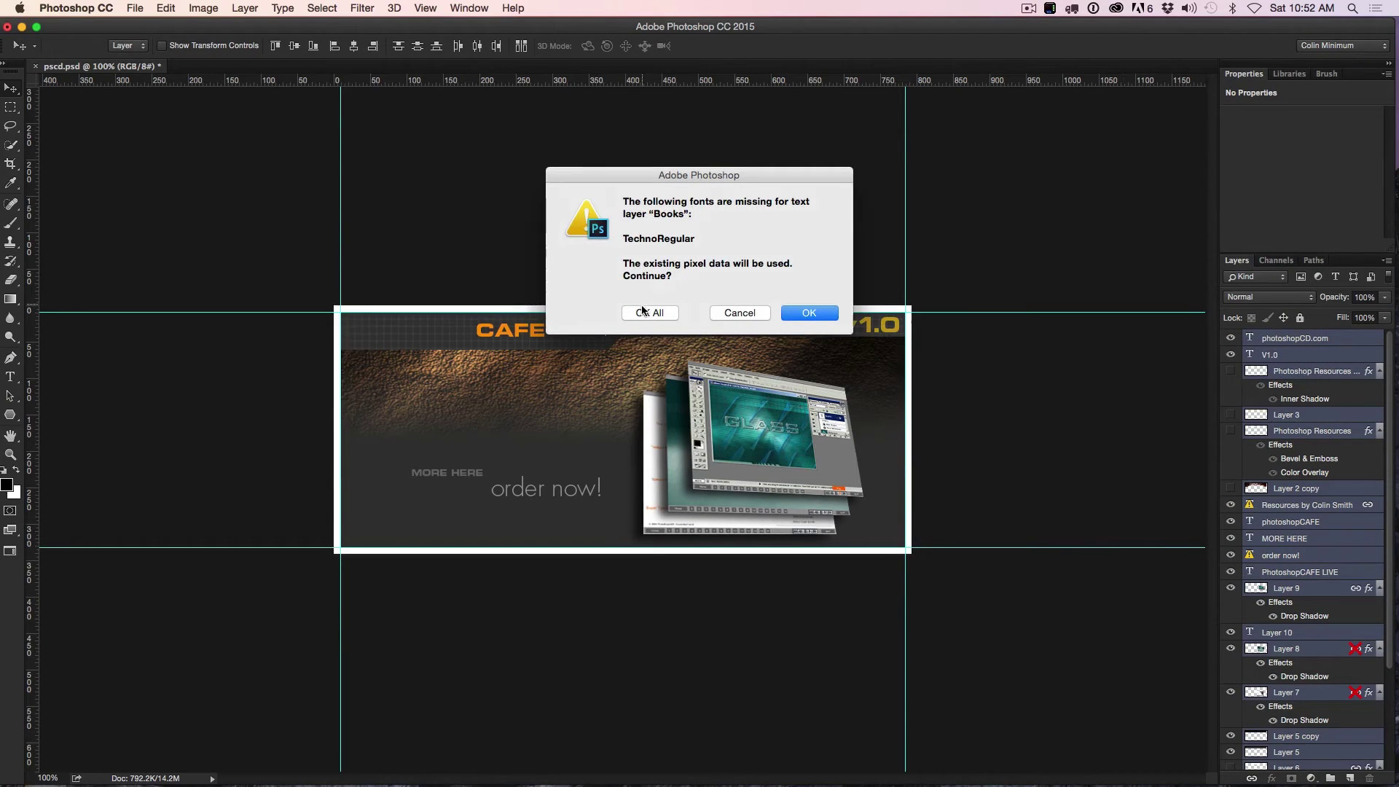
Accept the missing-font warning for all layers and scale the design to about 106% from its centre.
{"action": "left_click", "coordinate": [643, 312]}
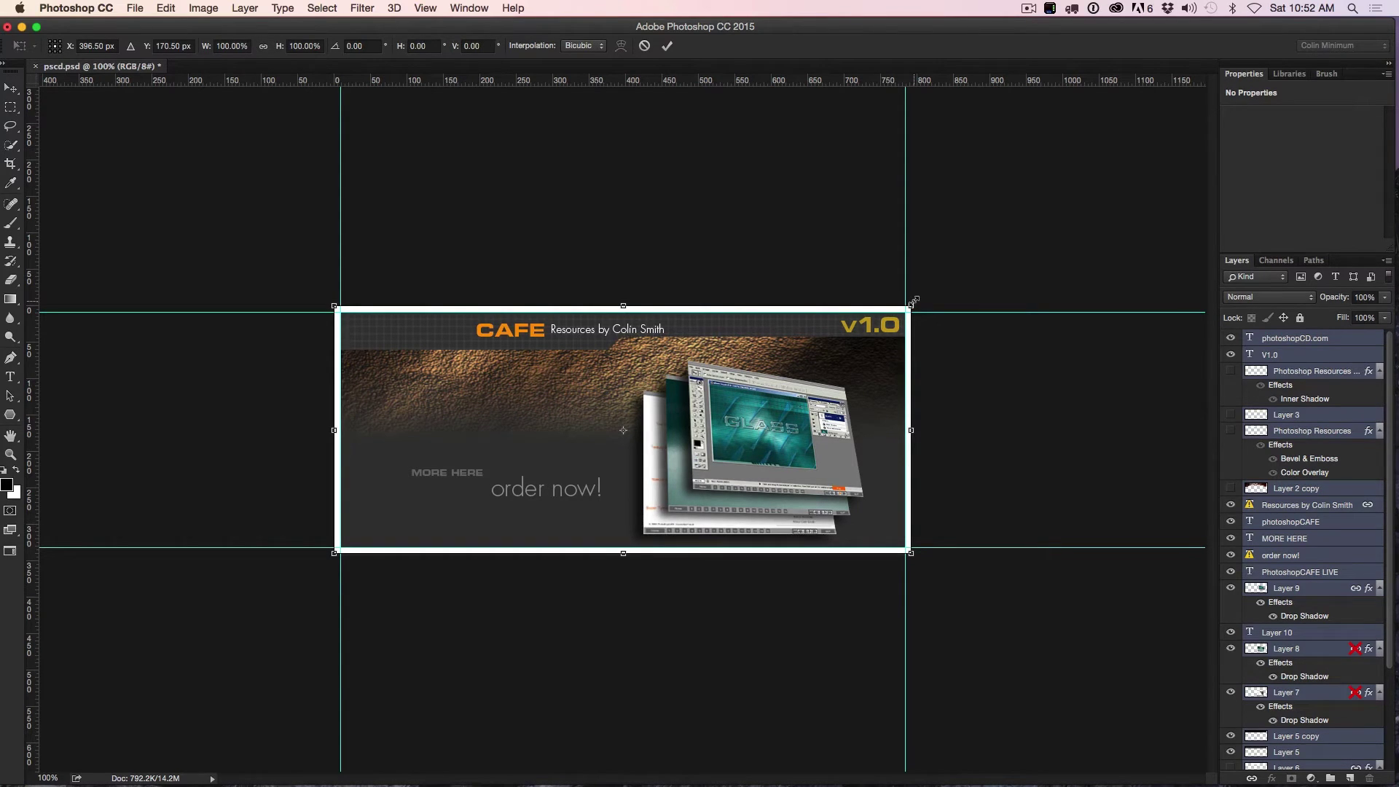
{"action": "left_click_drag", "start_coordinate": [914, 301], "coordinate": [918, 295]}
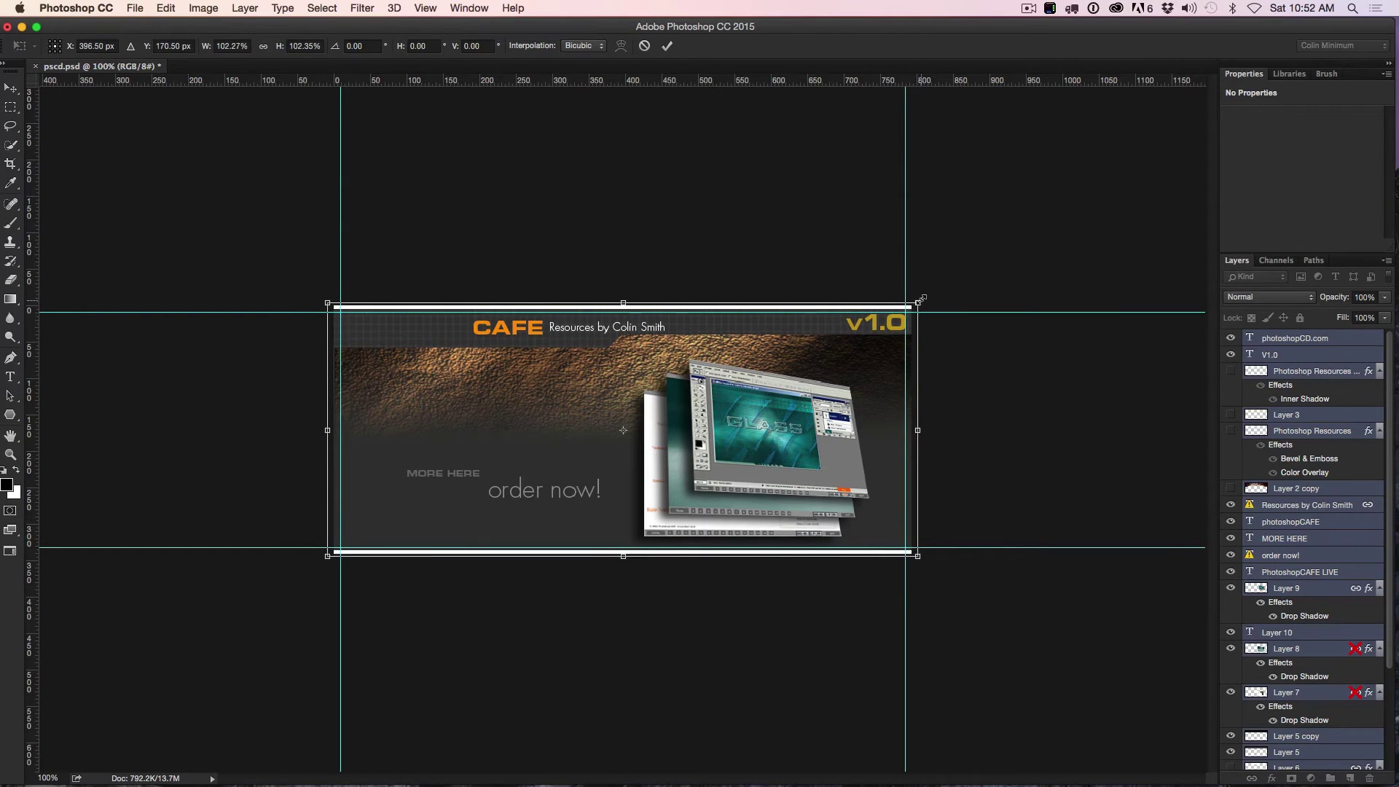
{"action": "left_click_drag", "start_coordinate": [922, 298], "coordinate": [928, 290]}
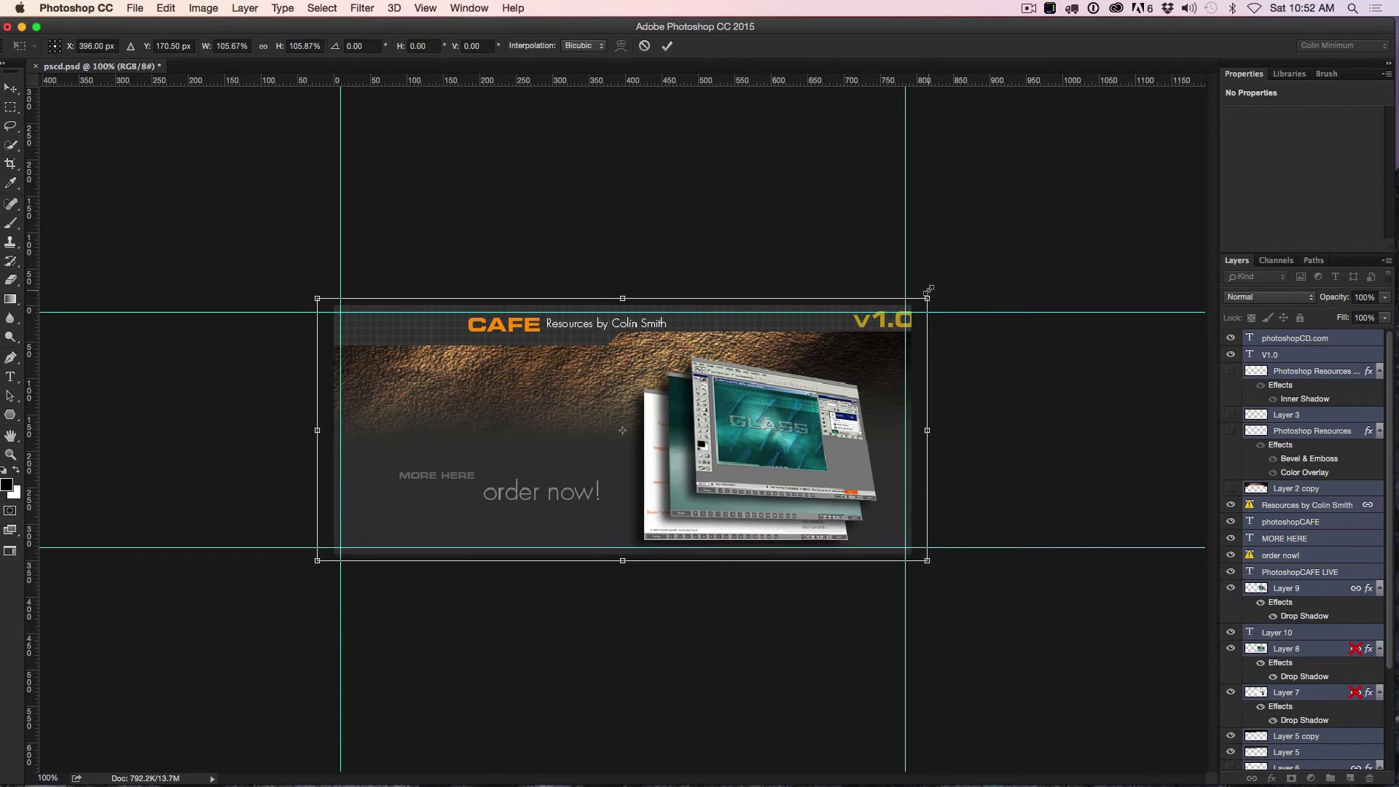
{"action": "key", "text": "Return"}
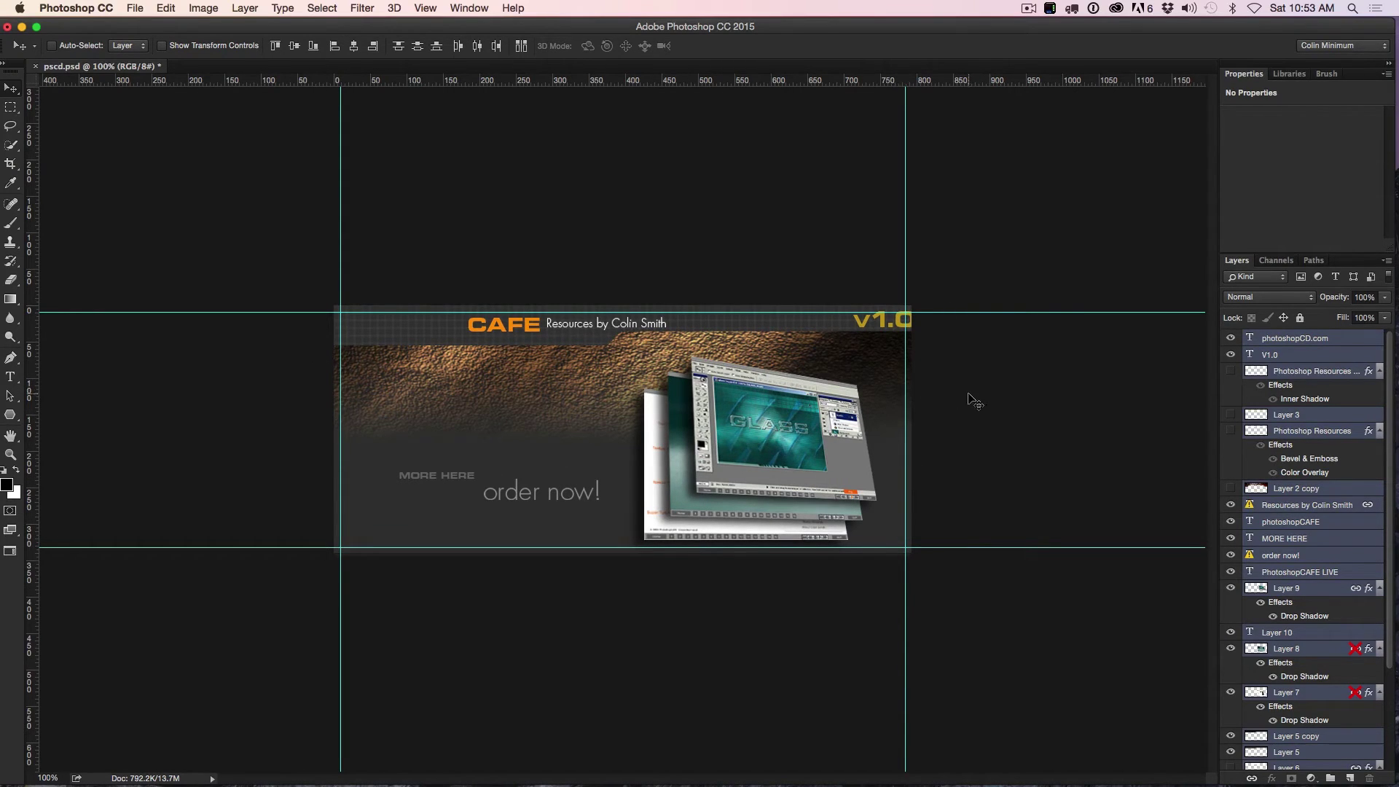
Reposition the v1.0 and CAFE text, then pick the Resources by Colin Smith text.
{"action": "left_click", "coordinate": [1296, 340]}
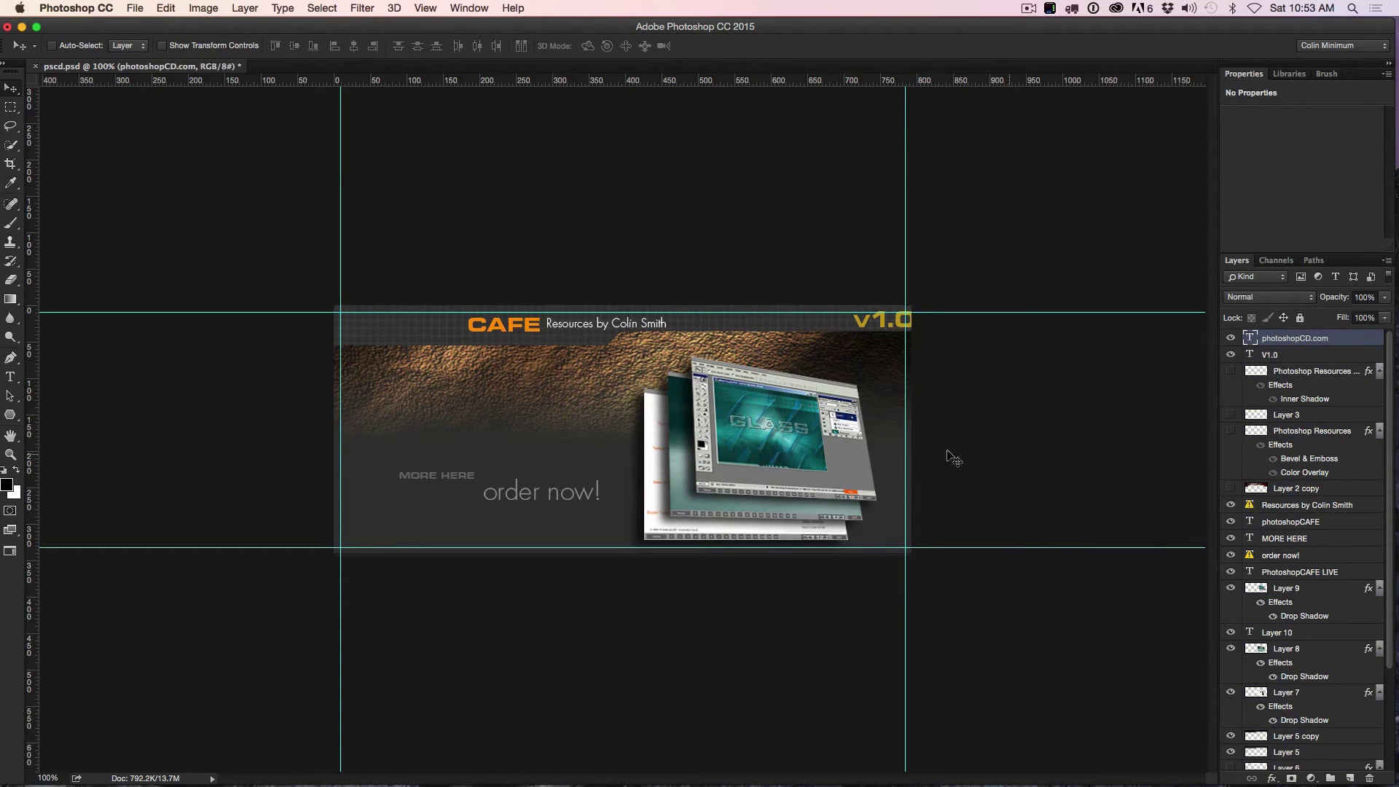
{"action": "left_click", "coordinate": [1269, 354]}
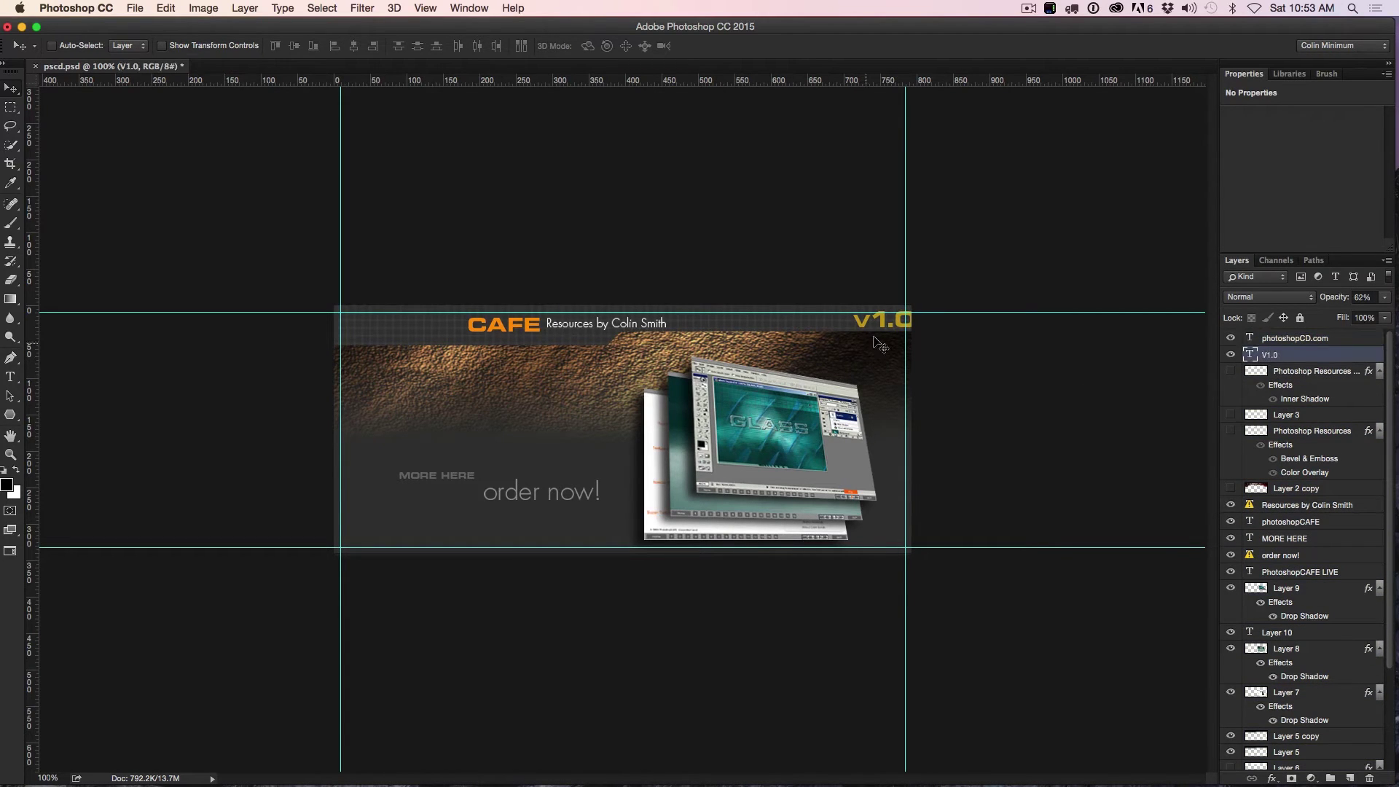
{"action": "left_click_drag", "start_coordinate": [887, 322], "coordinate": [868, 326]}
{"action": "left_click", "coordinate": [517, 332], "text": "super"}
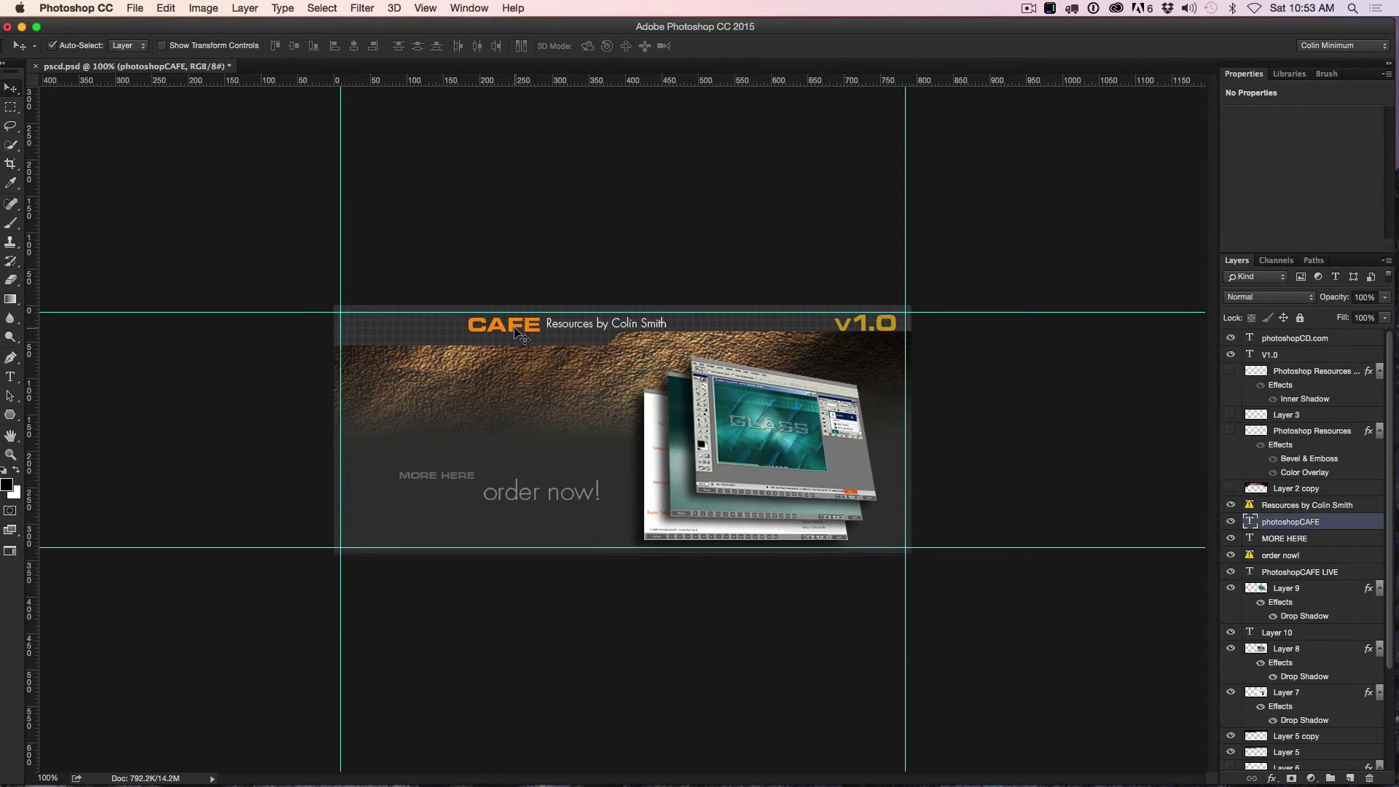
{"action": "mouse_move", "coordinate": [517, 332]}
{"action": "left_mouse_down"}
{"action": "mouse_move", "coordinate": [494, 333]}
{"action": "mouse_move", "coordinate": [558, 328]}
{"action": "mouse_move", "coordinate": [540, 328]}
{"action": "left_mouse_up"}
{"action": "left_click", "coordinate": [579, 328], "text": "super"}
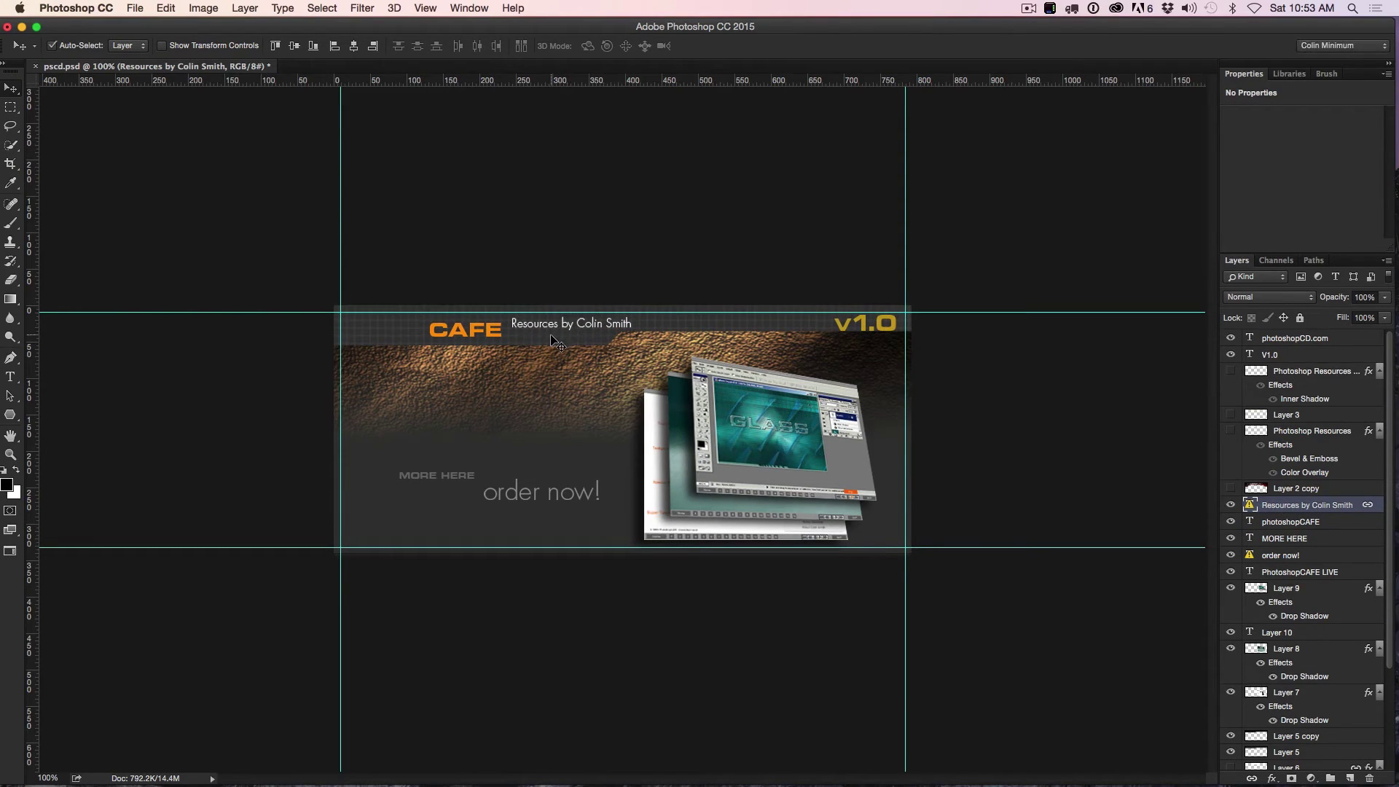
Move the header strip (Layer 5 copy) 10 px down and raise the bottom screenshot page about 6 px.
{"action": "left_click", "coordinate": [557, 342], "text": "super"}
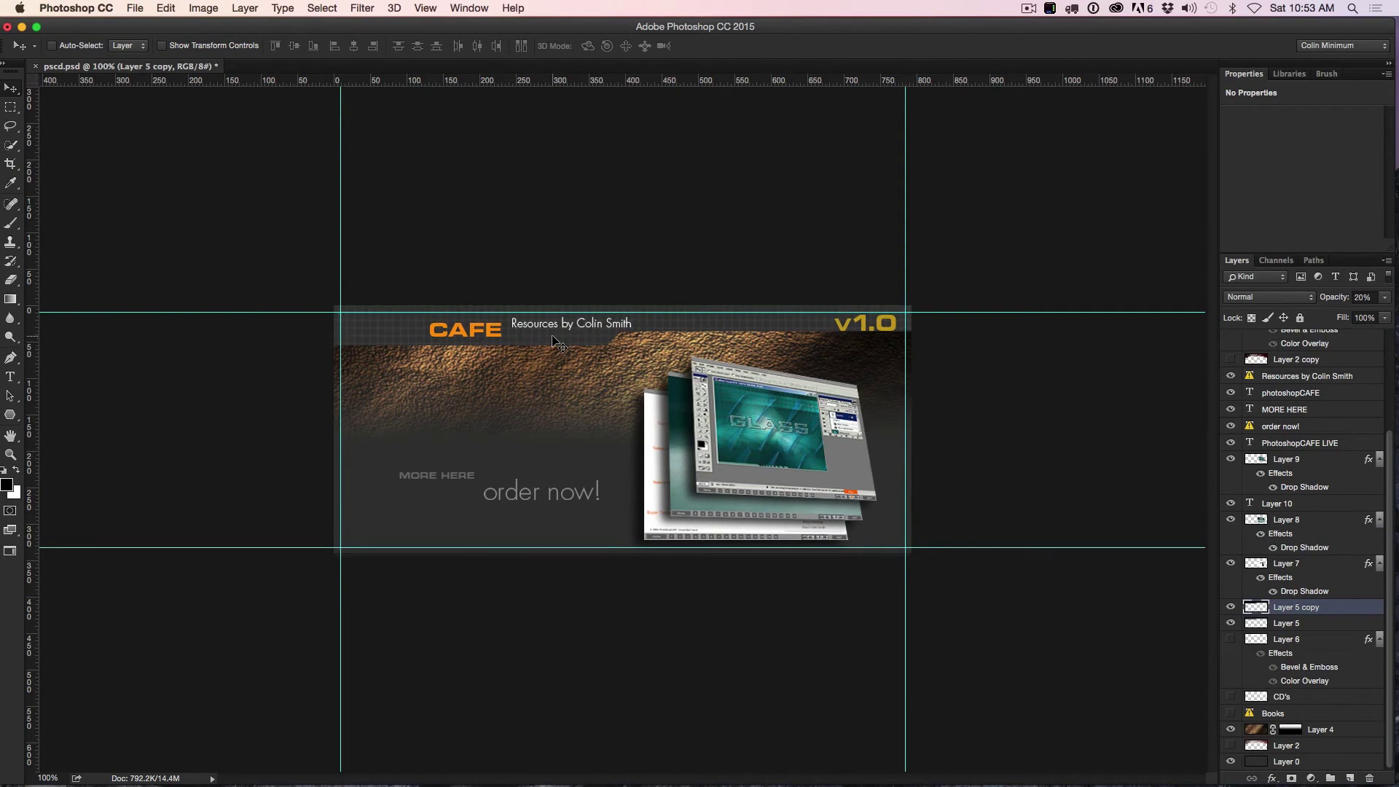
{"action": "left_click_drag", "start_coordinate": [552, 337], "coordinate": [551, 344]}
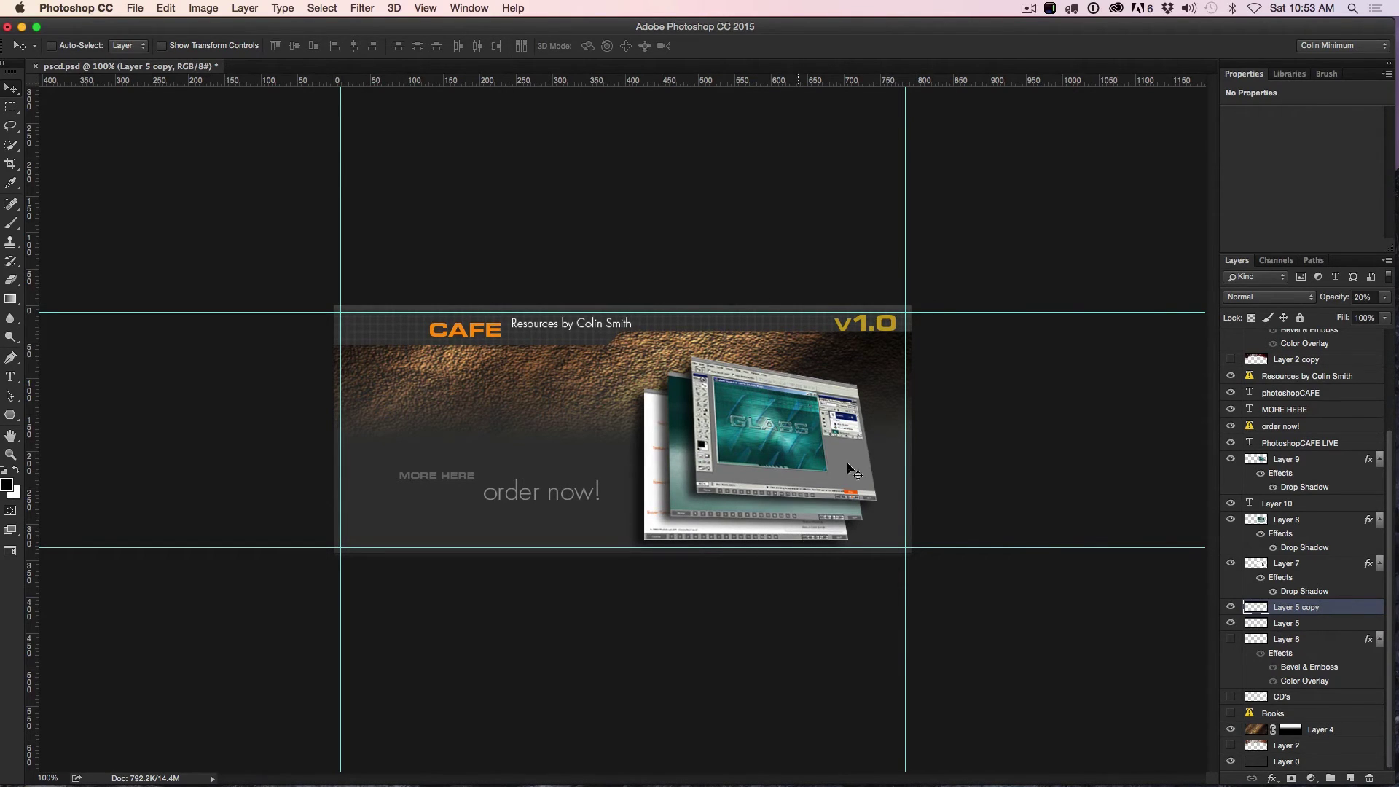
{"action": "left_click", "coordinate": [741, 534], "text": "super"}
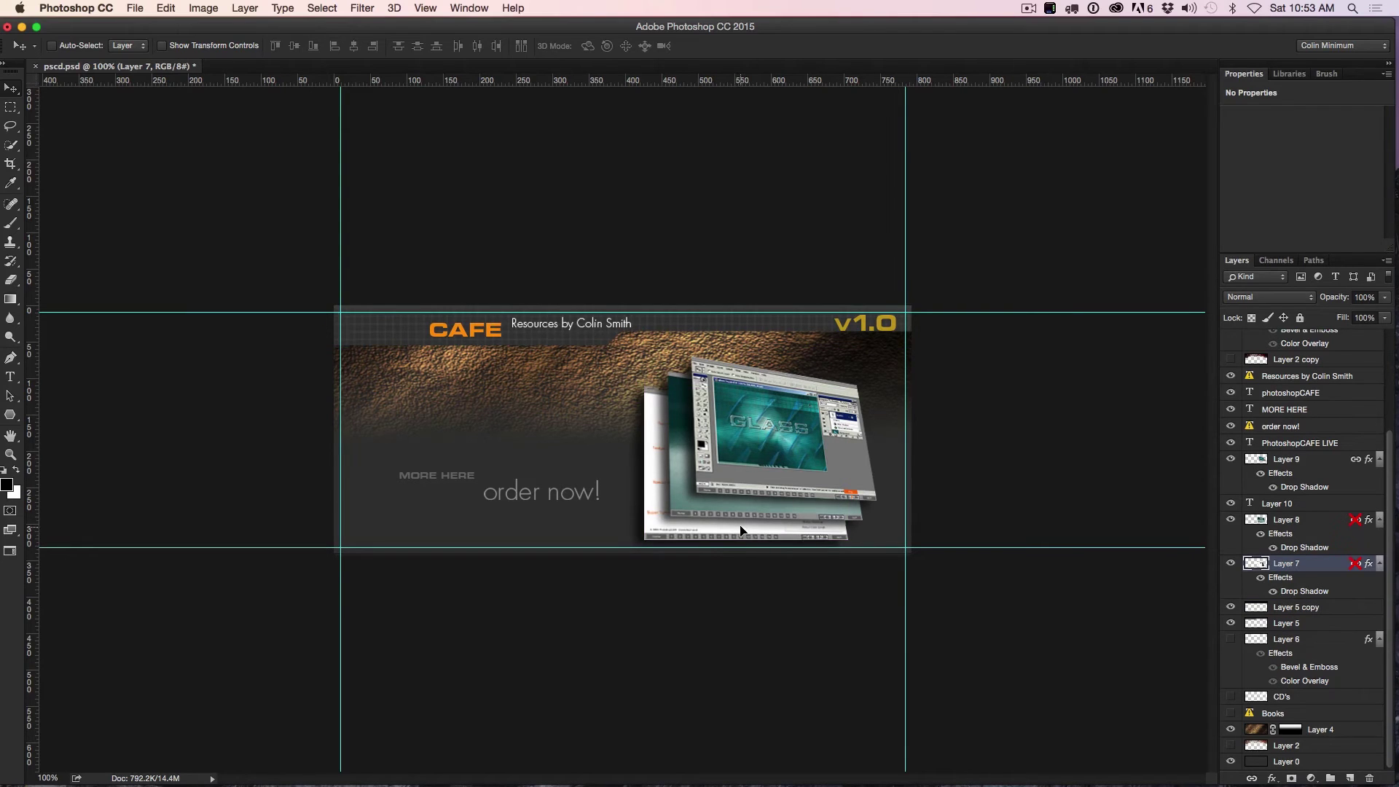
{"action": "left_click_drag", "start_coordinate": [741, 530], "coordinate": [740, 526]}
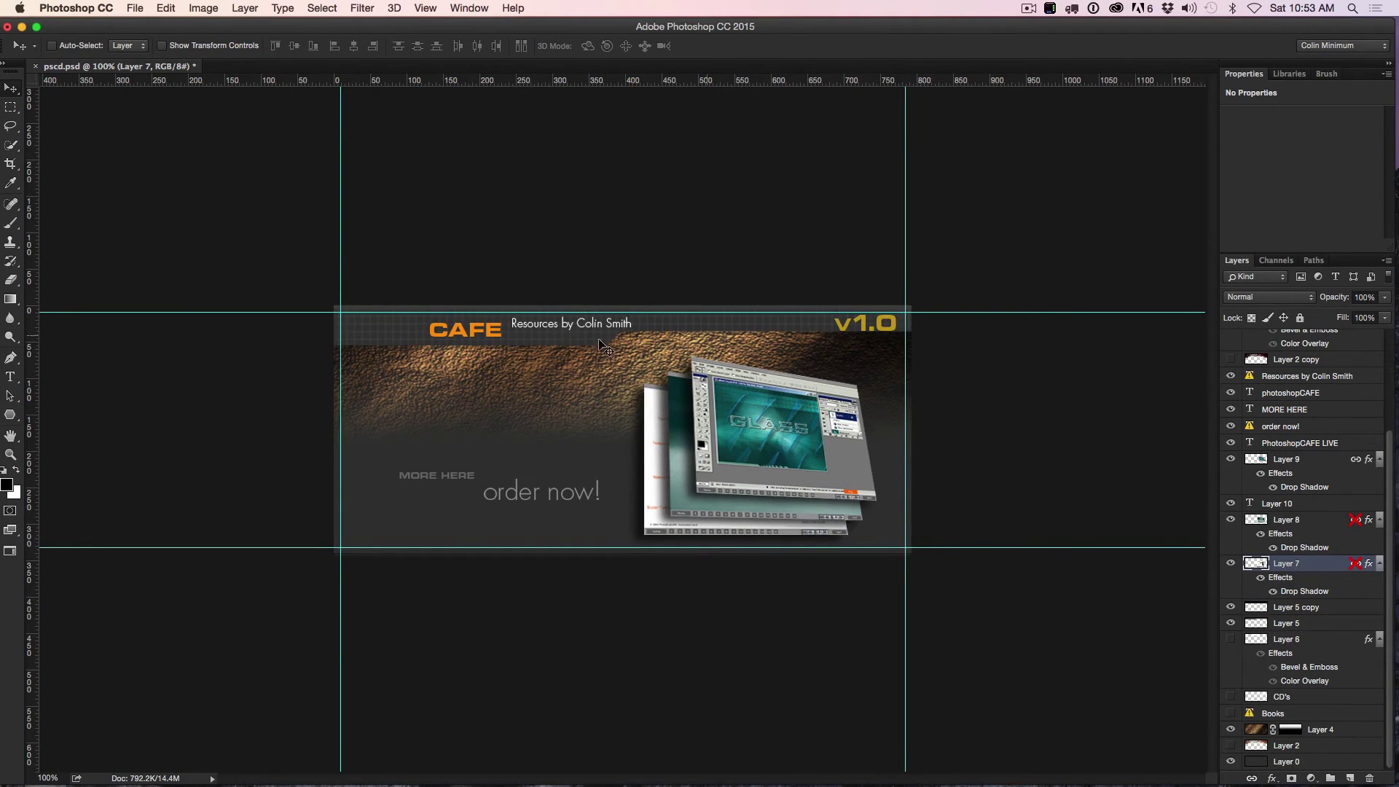
Nudge the v1.0 text, reposition Layer 5, and Alt-drag an offset duplicate, Layer 5 copy 2.
{"action": "left_click", "coordinate": [861, 326], "text": "super"}
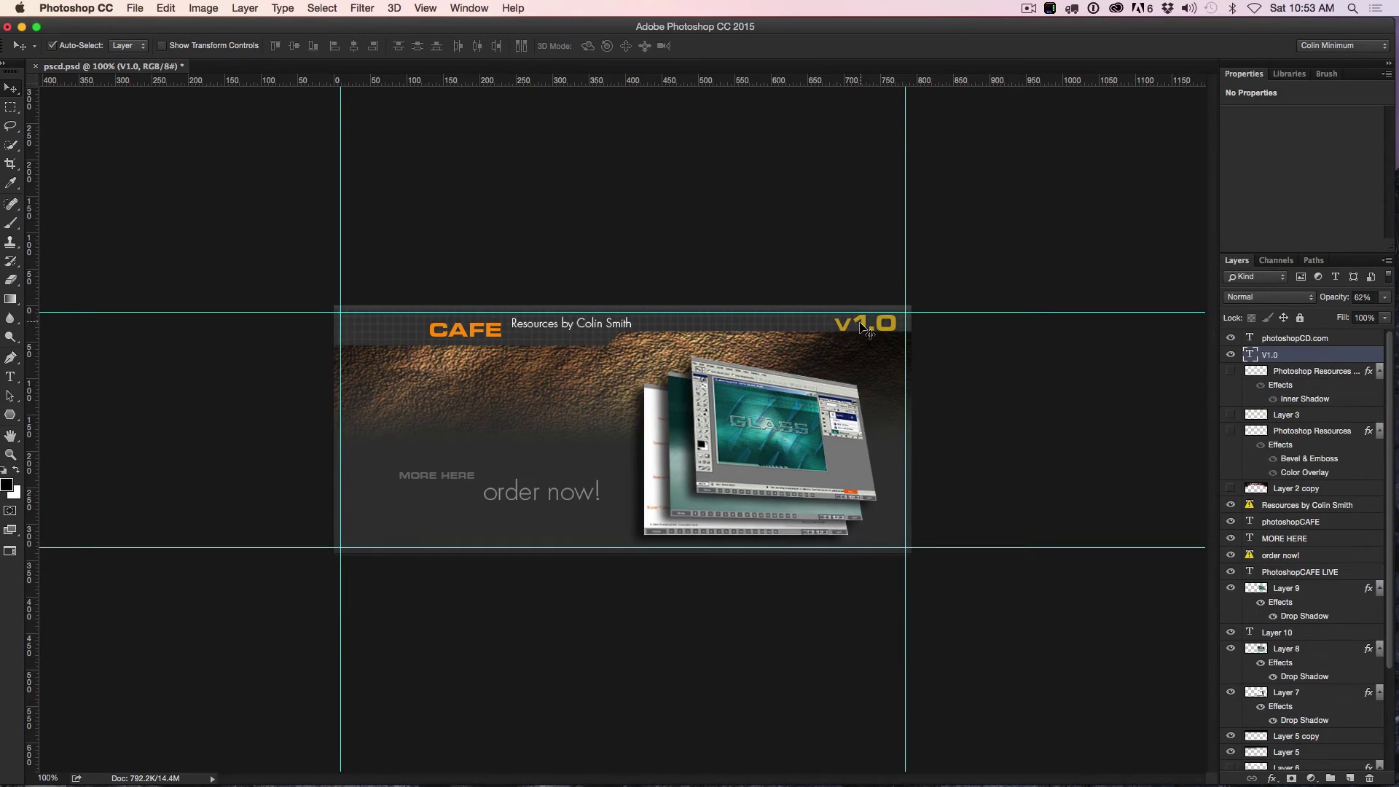
{"action": "left_click_drag", "start_coordinate": [862, 326], "coordinate": [856, 332]}
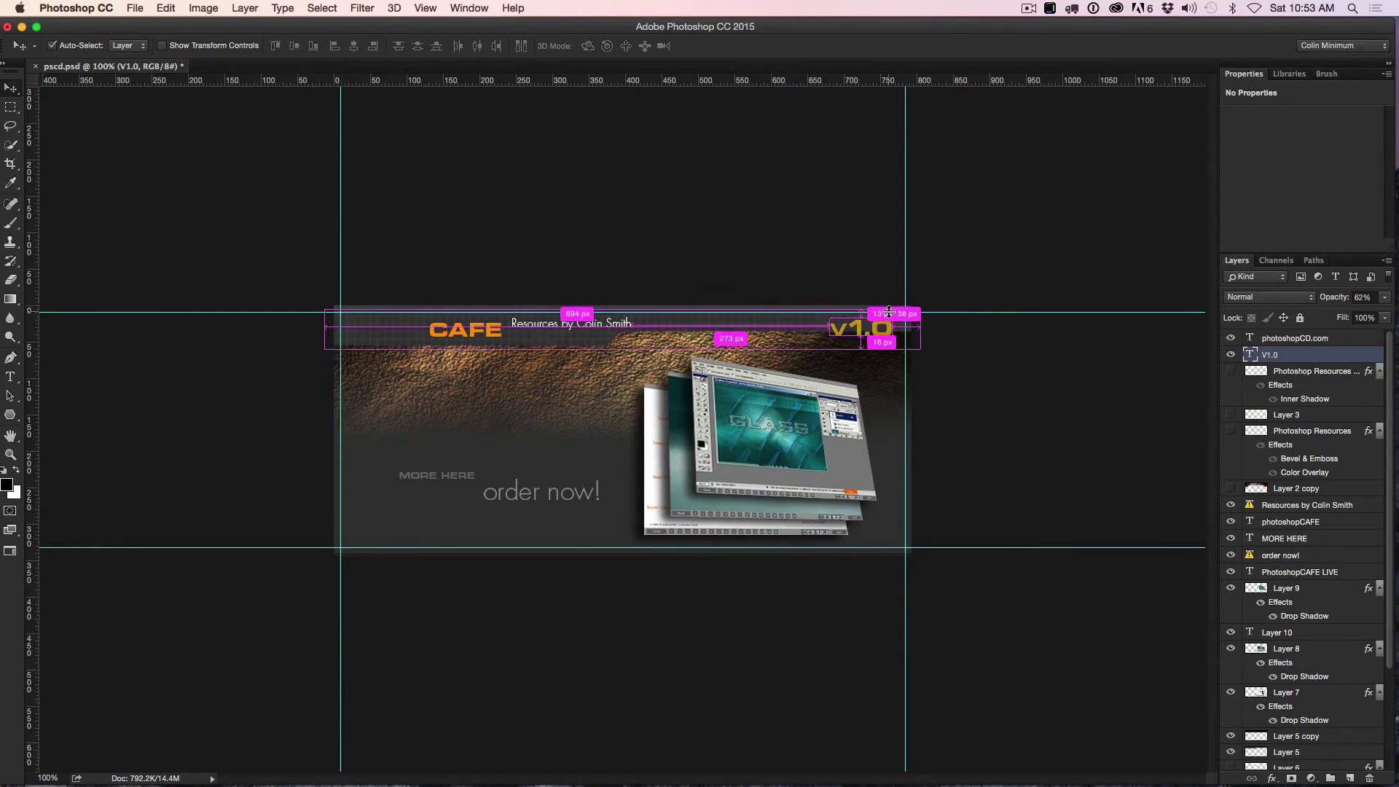
{"action": "left_click", "coordinate": [796, 315]}
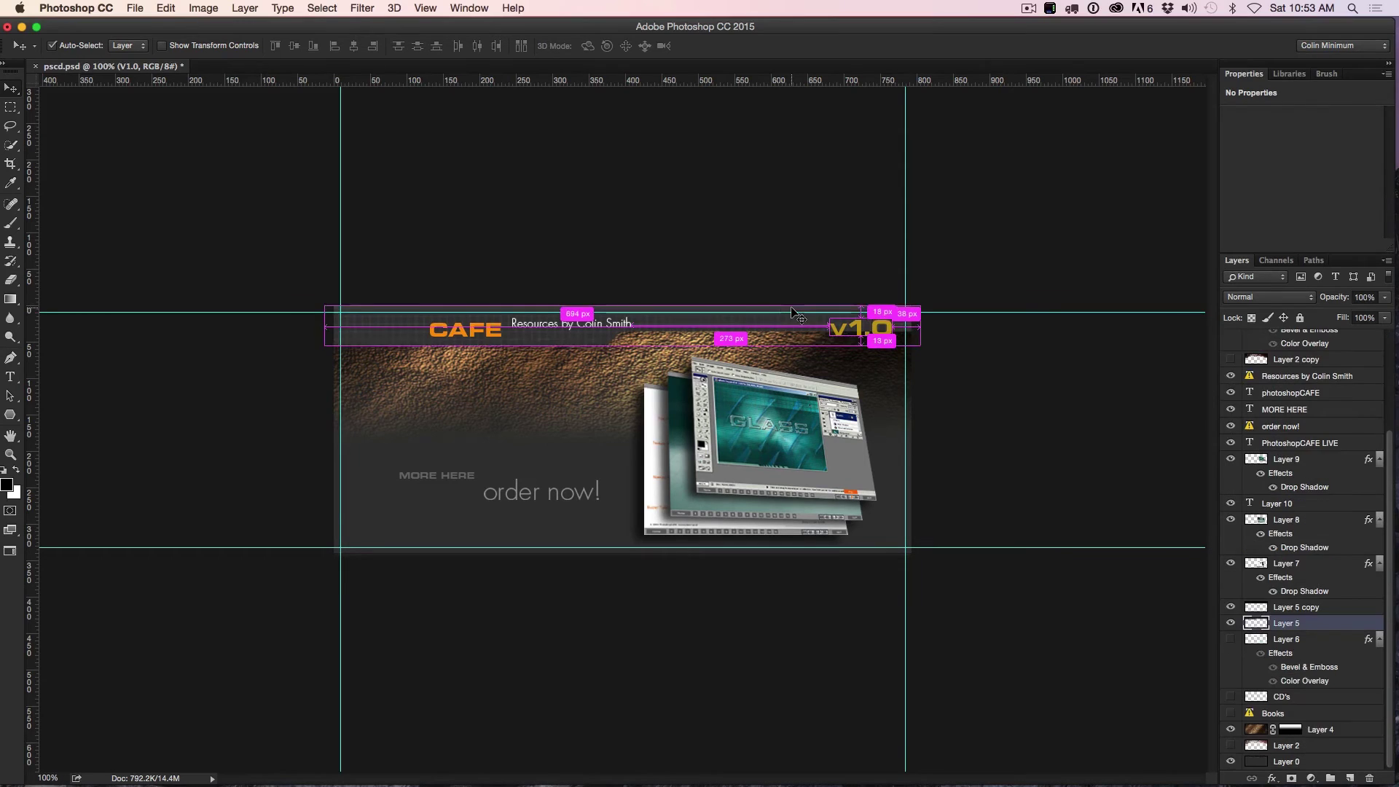
{"action": "left_click_drag", "start_coordinate": [797, 329], "coordinate": [794, 342]}
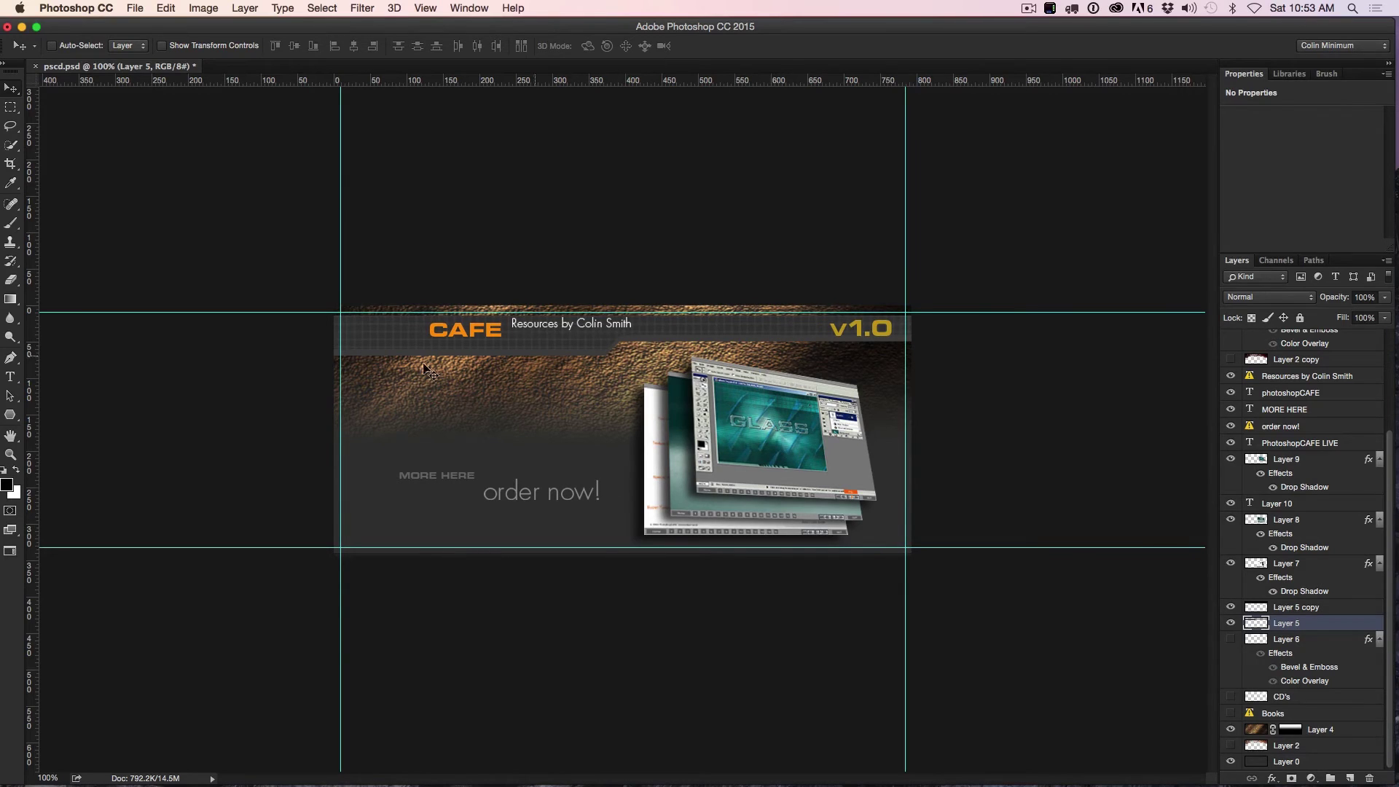
{"action": "left_click_drag", "start_coordinate": [688, 328], "coordinate": [696, 317]}
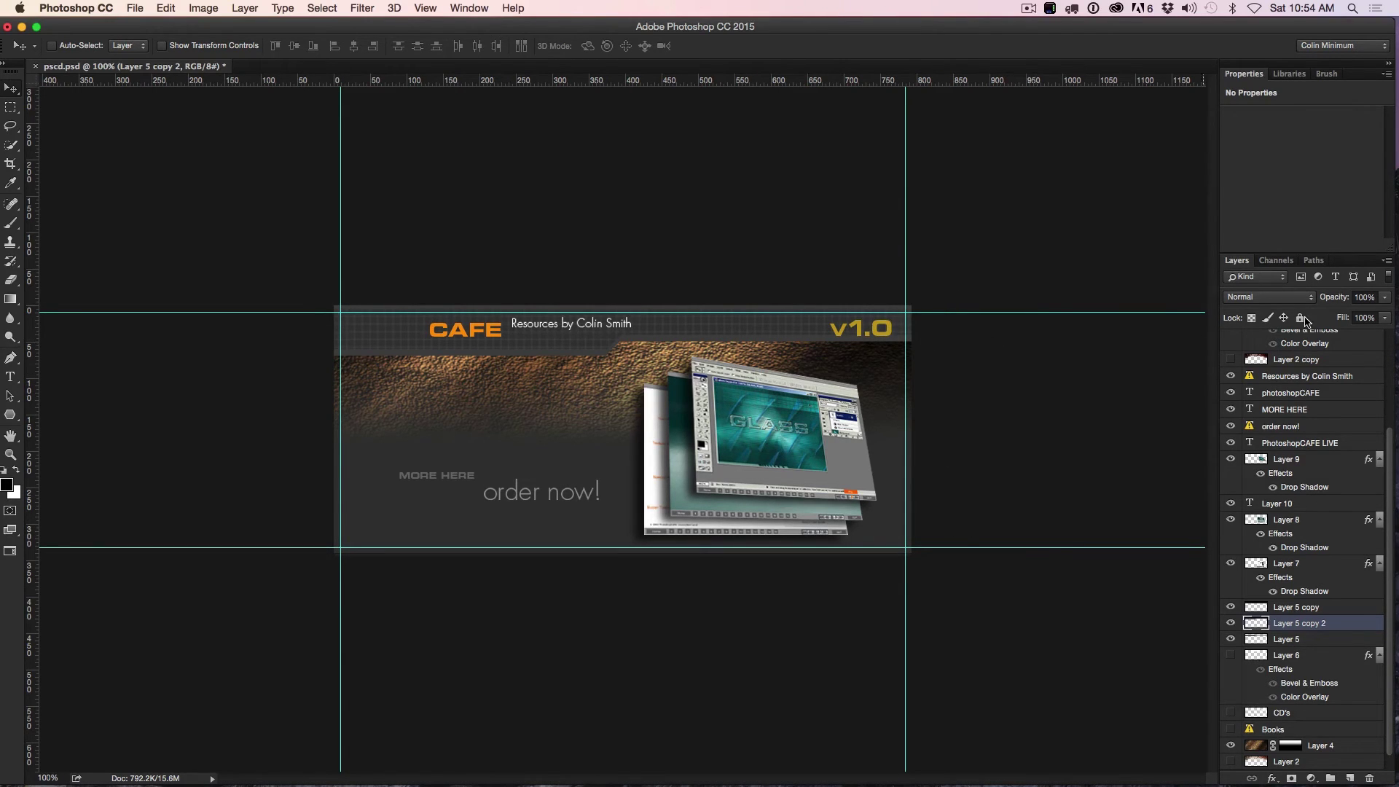
{"action": "scroll", "coordinate": [1334, 371], "scroll_direction": "up", "scroll_amount": 5}
Add a new top layer and set the Line Tool to white, Pixels mode, 1 px weight.
{"action": "left_click", "coordinate": [1338, 339]}
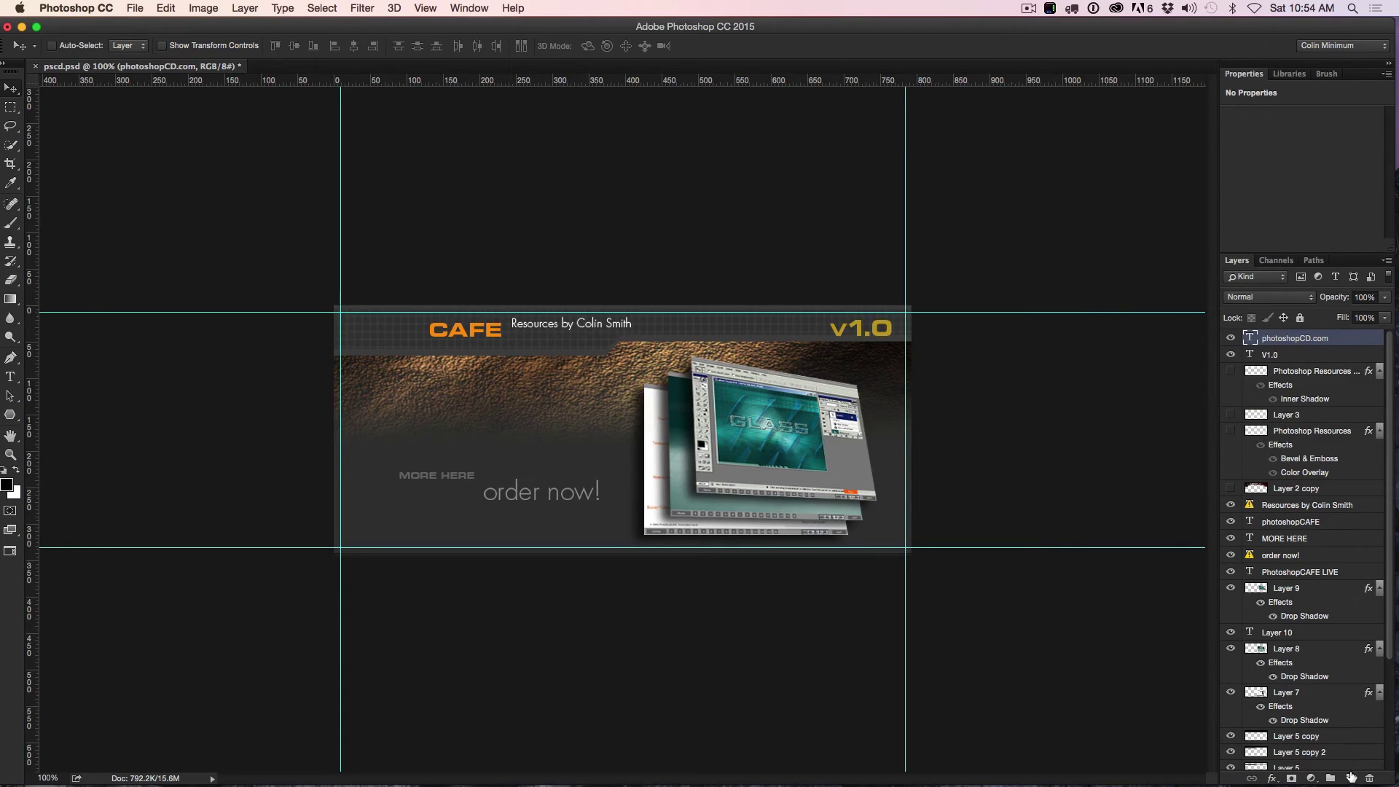
{"action": "left_click", "coordinate": [1350, 778]}
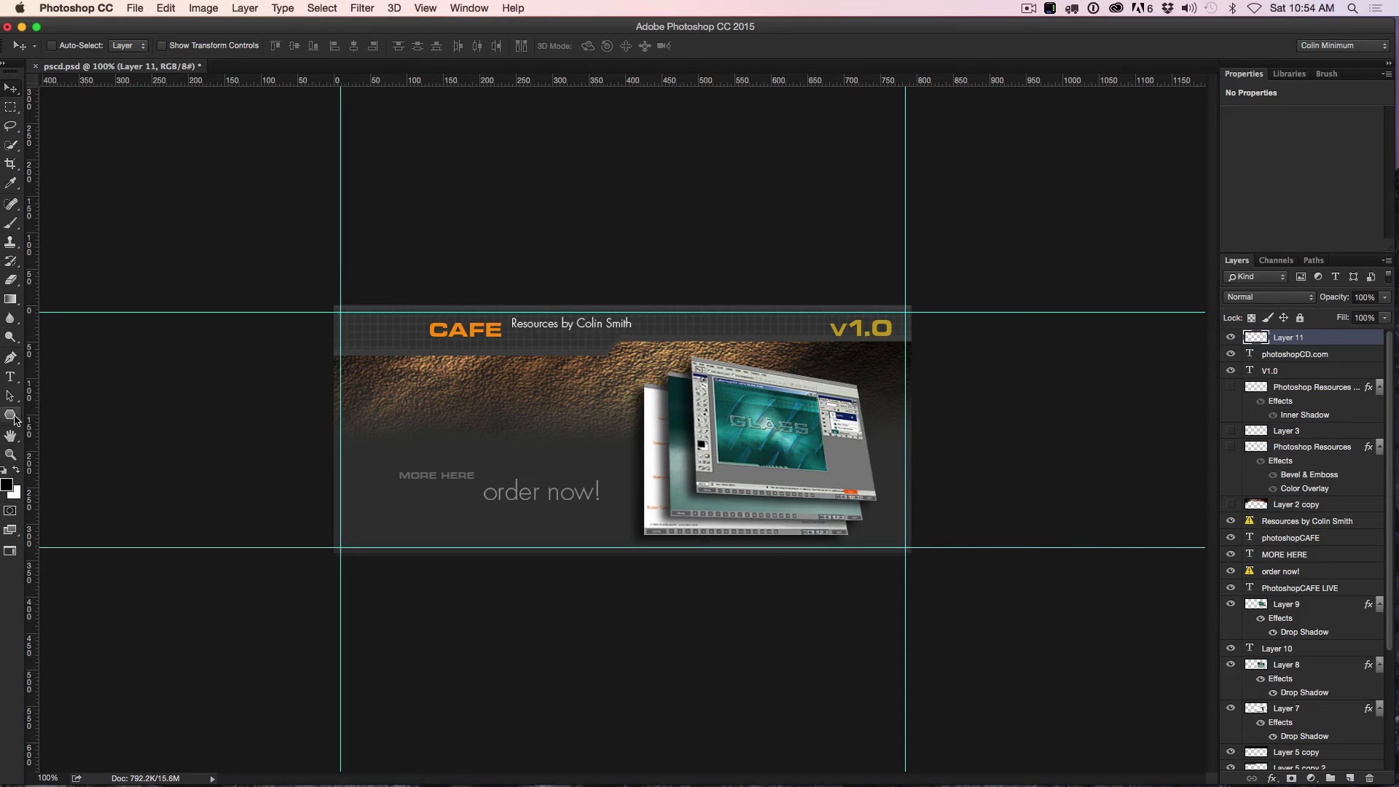
{"action": "left_click_drag", "start_coordinate": [10, 414], "coordinate": [43, 419]}
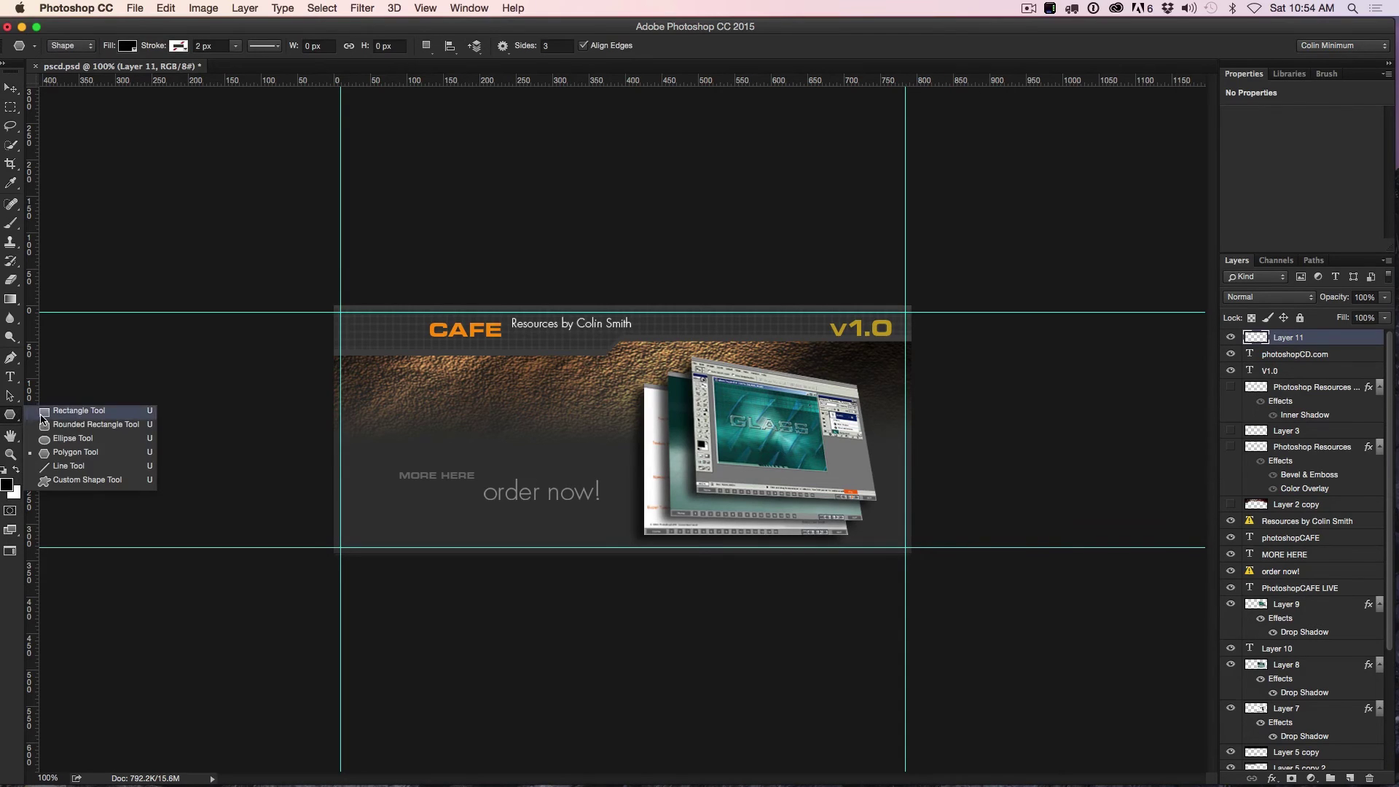
{"action": "left_click", "coordinate": [70, 465]}
{"action": "left_click", "coordinate": [17, 472]}
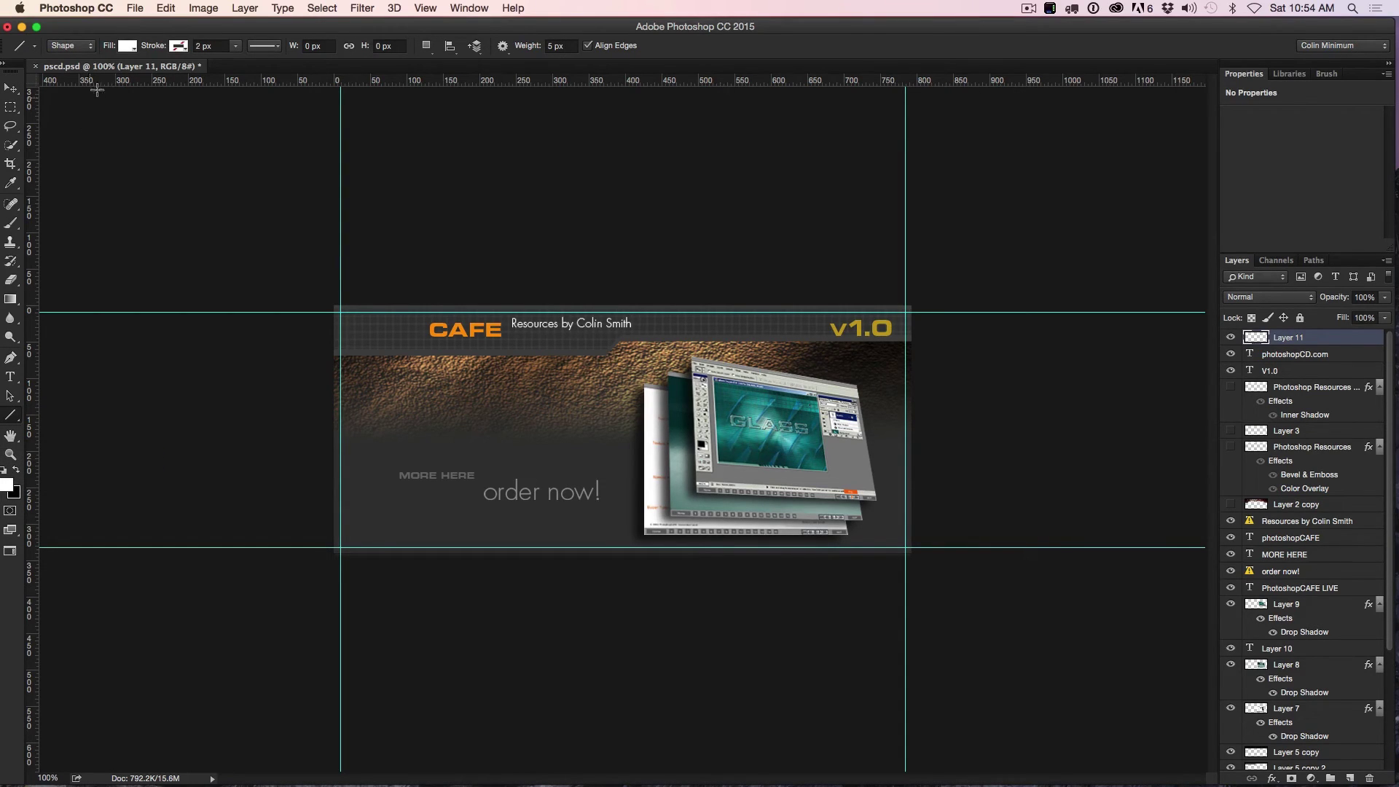
{"action": "left_click", "coordinate": [93, 50]}
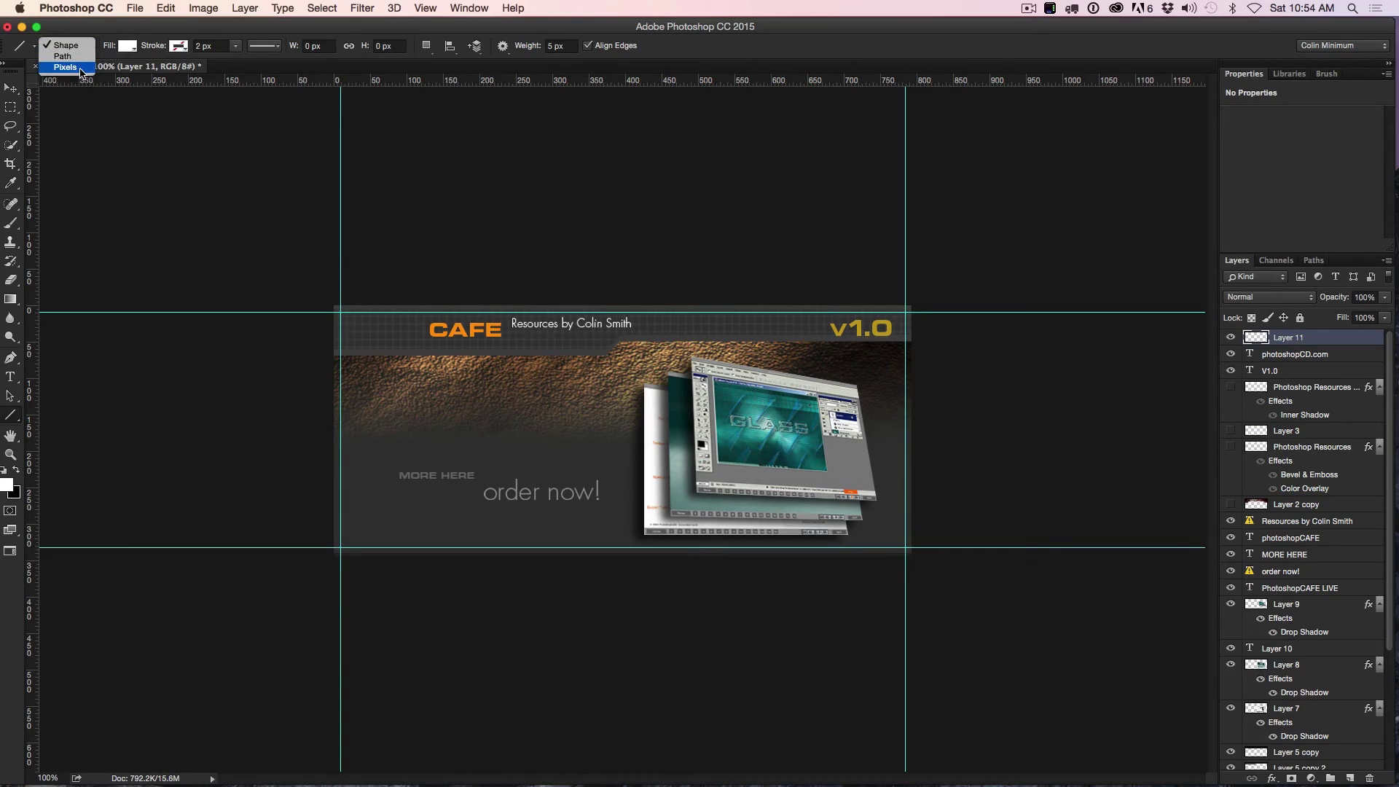
{"action": "left_click", "coordinate": [73, 67]}
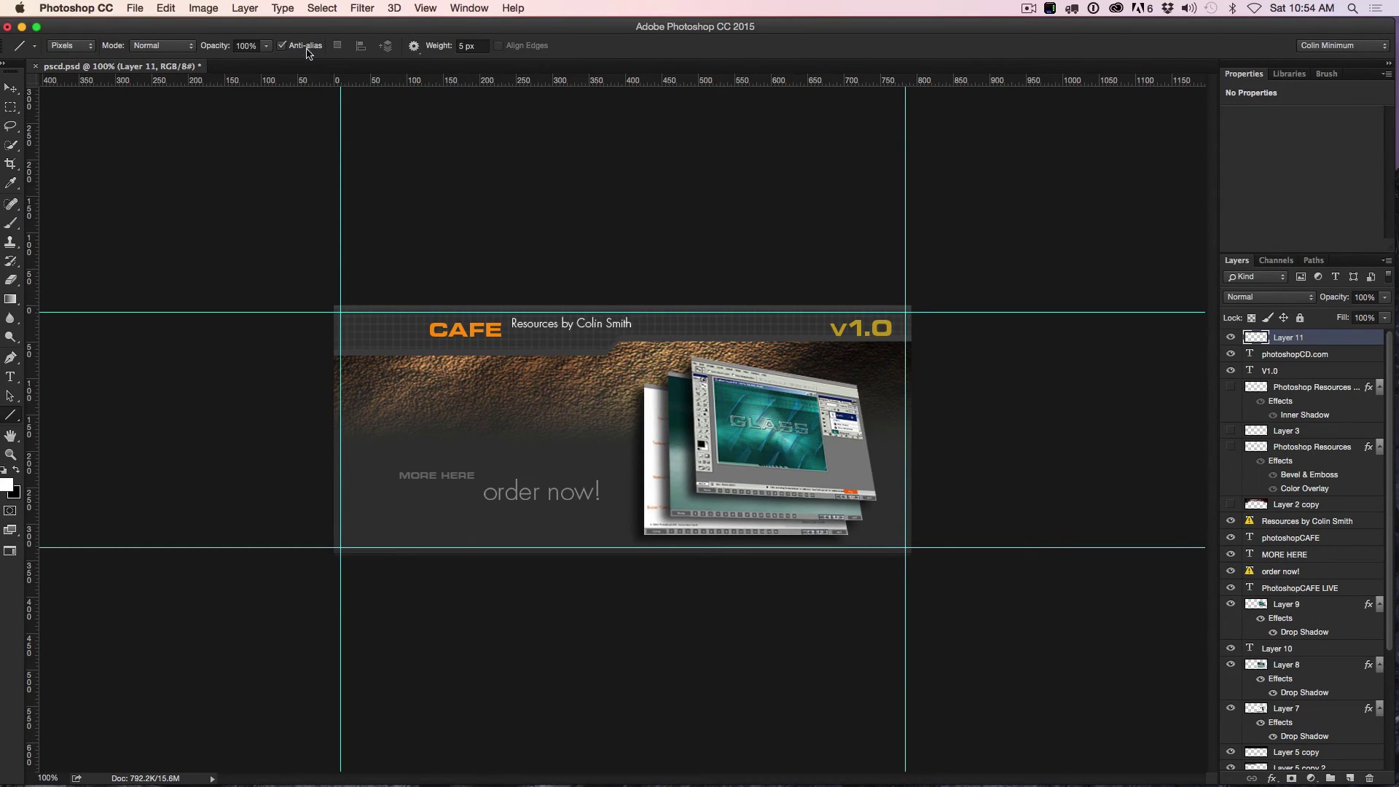
{"action": "left_click", "coordinate": [476, 45]}
{"action": "type", "text": "1 px"}
{"action": "key", "text": "Return"}
Draw white 1 px lines along the left, right, top and bottom guides.
{"action": "left_click_drag", "start_coordinate": [341, 286], "coordinate": [340, 559]}
{"action": "left_click_drag", "start_coordinate": [906, 288], "coordinate": [924, 576]}
{"action": "left_click_drag", "start_coordinate": [308, 312], "coordinate": [991, 312]}
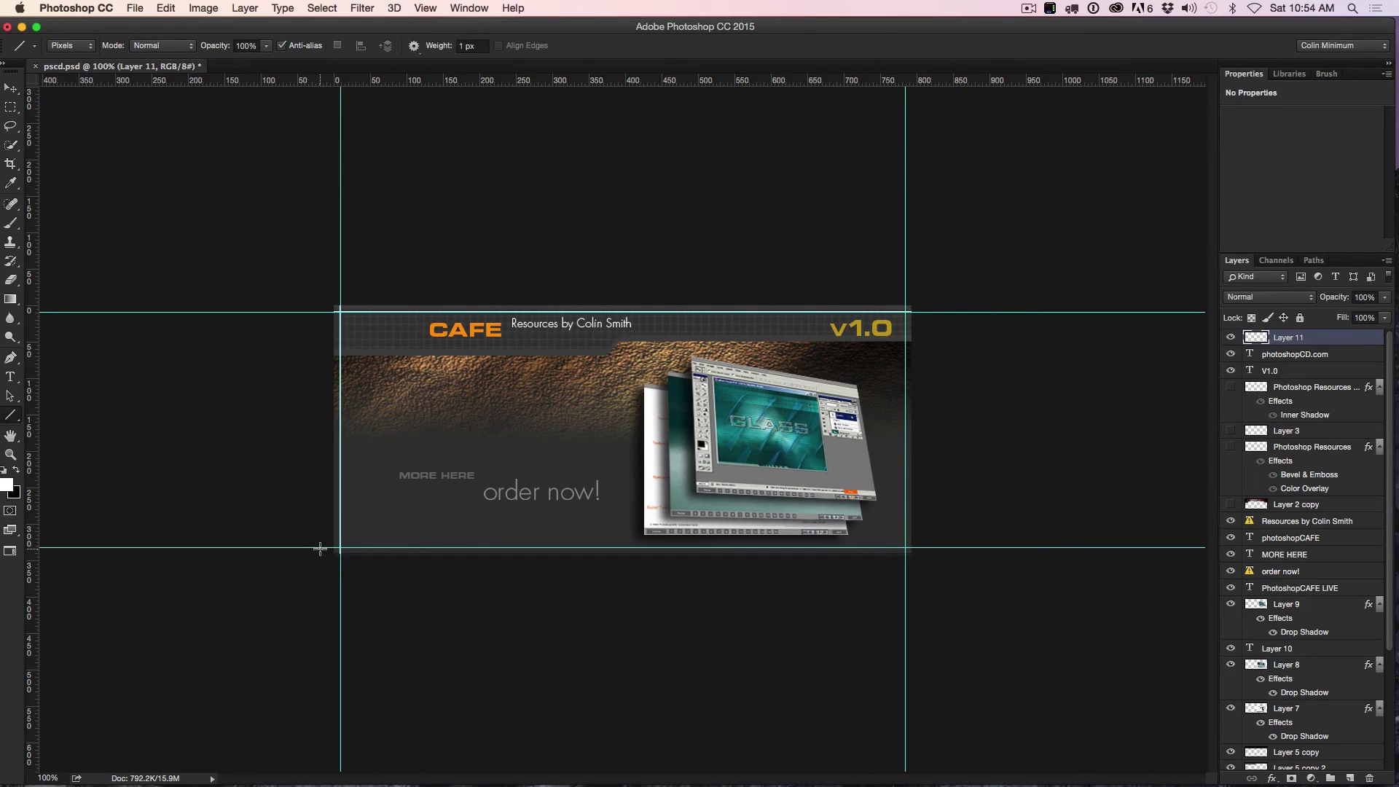
{"action": "left_click_drag", "start_coordinate": [319, 547], "coordinate": [946, 566]}
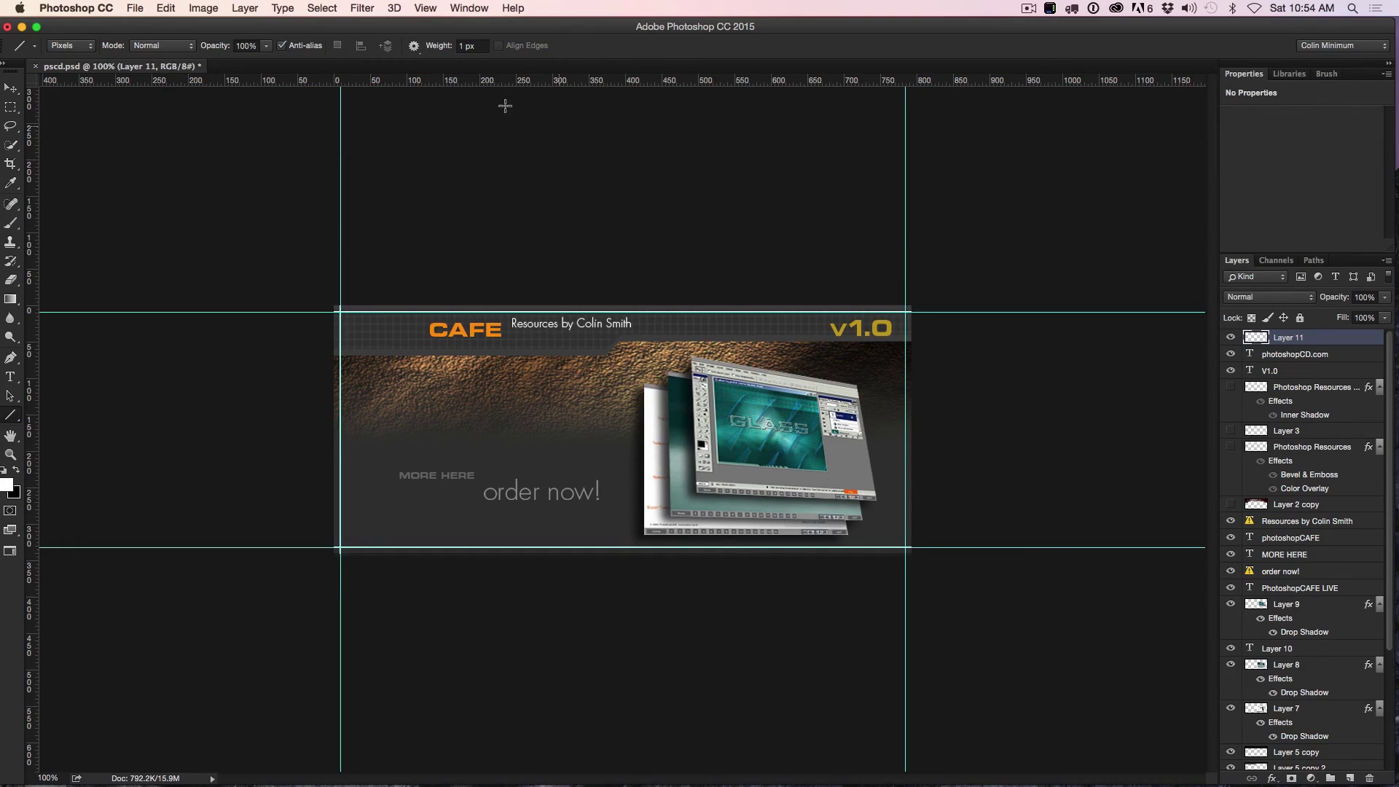
{"action": "left_click", "coordinate": [427, 7]}
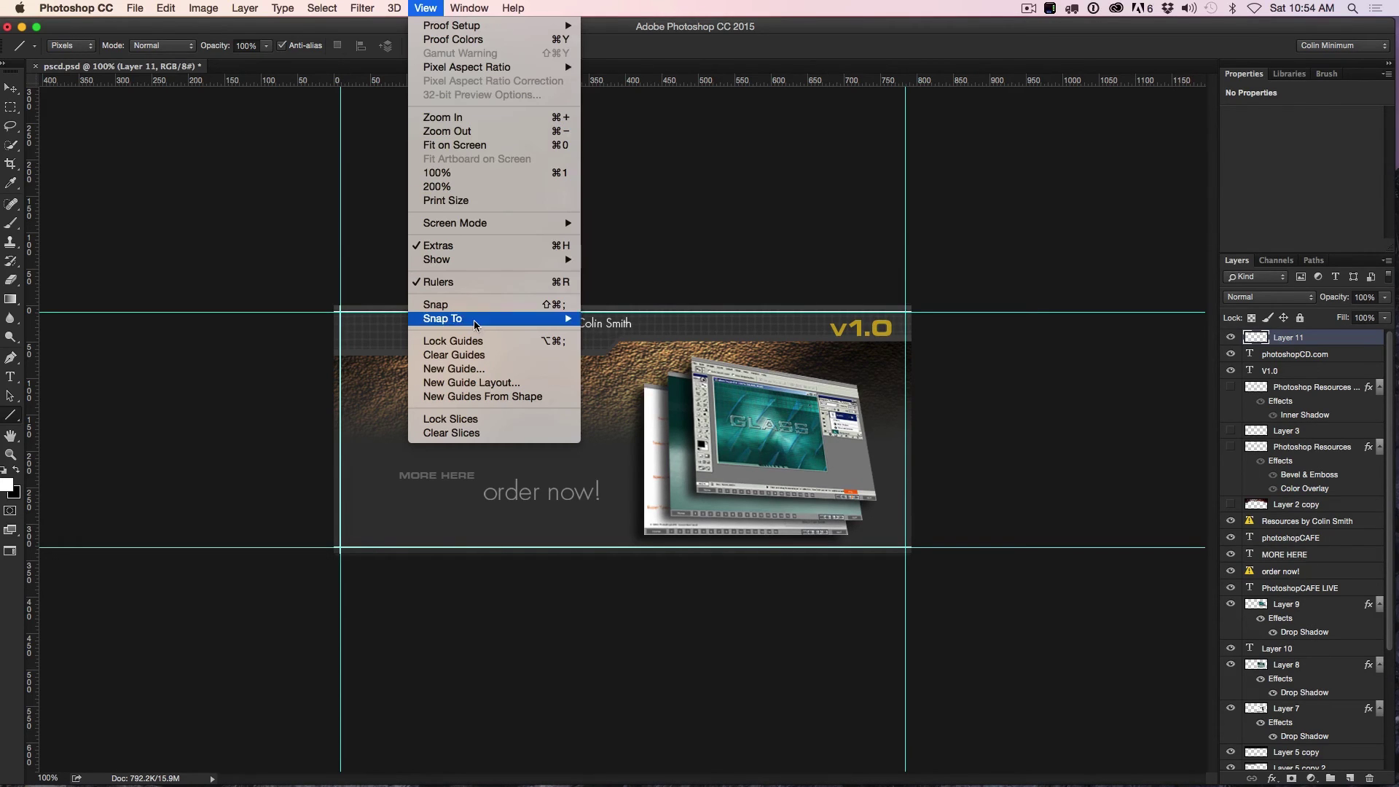
Clear all guides from the canvas and discard a trial rectangular marquee selection.
{"action": "left_click", "coordinate": [473, 355]}
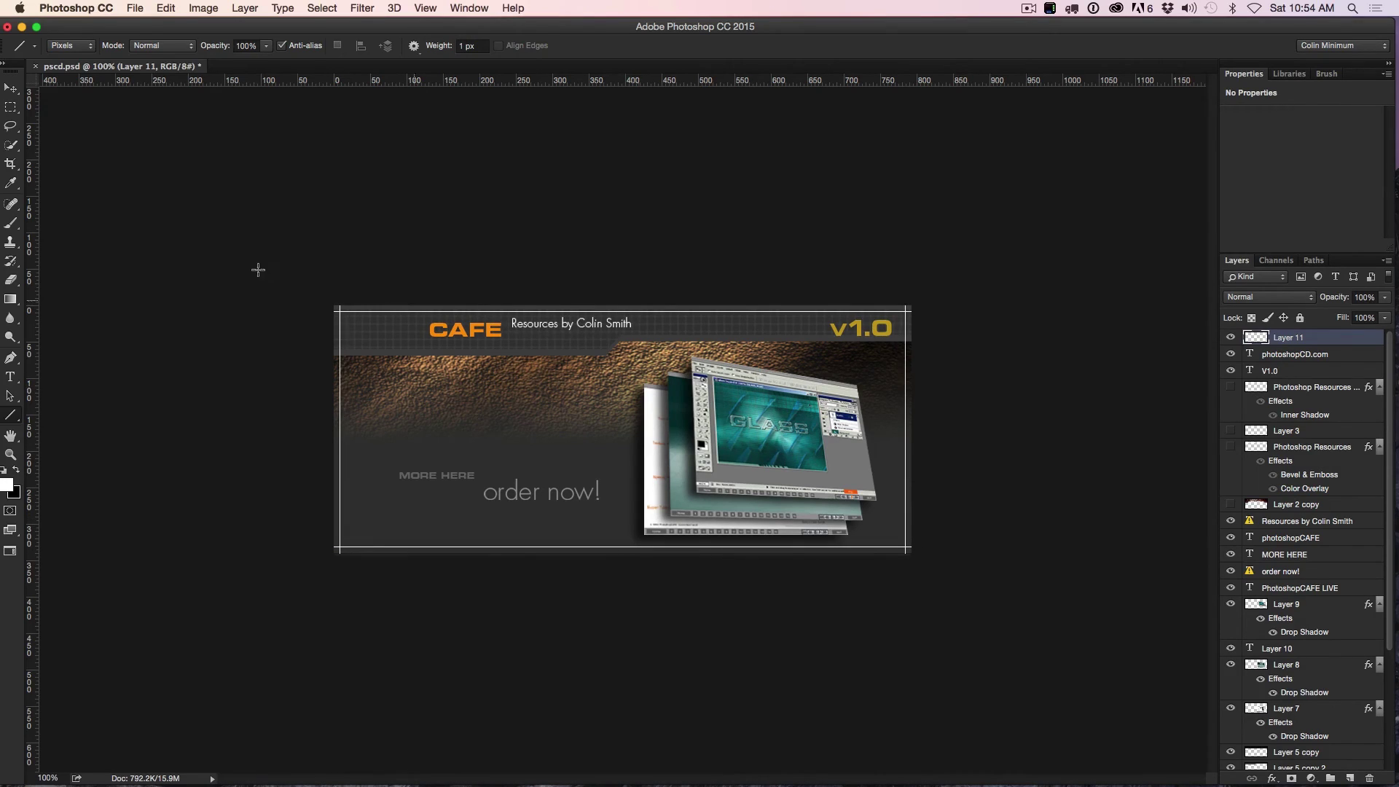
{"action": "left_click_drag", "start_coordinate": [10, 107], "coordinate": [73, 104]}
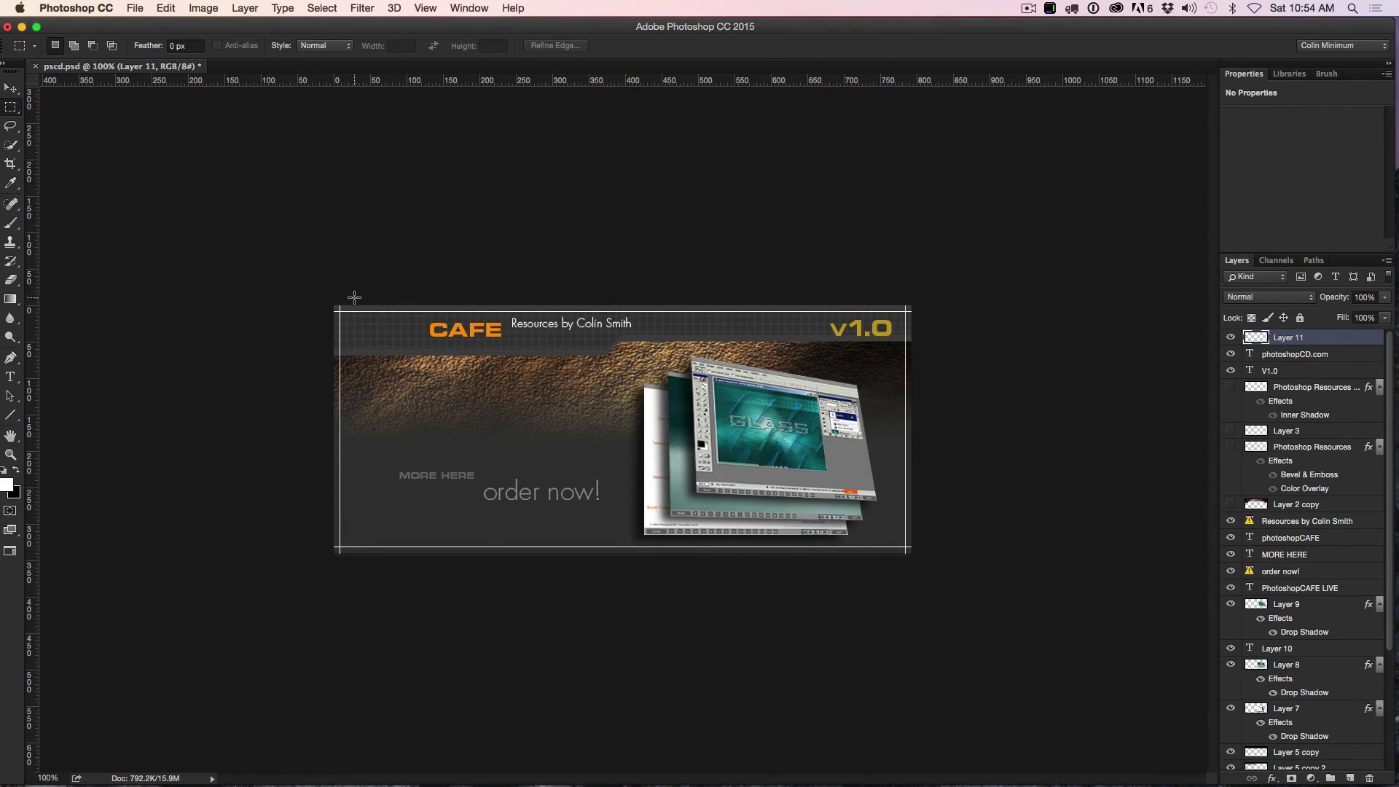
{"action": "left_click_drag", "start_coordinate": [354, 297], "coordinate": [697, 492]}
{"action": "left_click", "coordinate": [636, 316]}
Zoom to 200% and marquee-select the banner area from corner to corner.
{"action": "left_click", "coordinate": [11, 454]}
{"action": "left_click", "coordinate": [416, 418]}
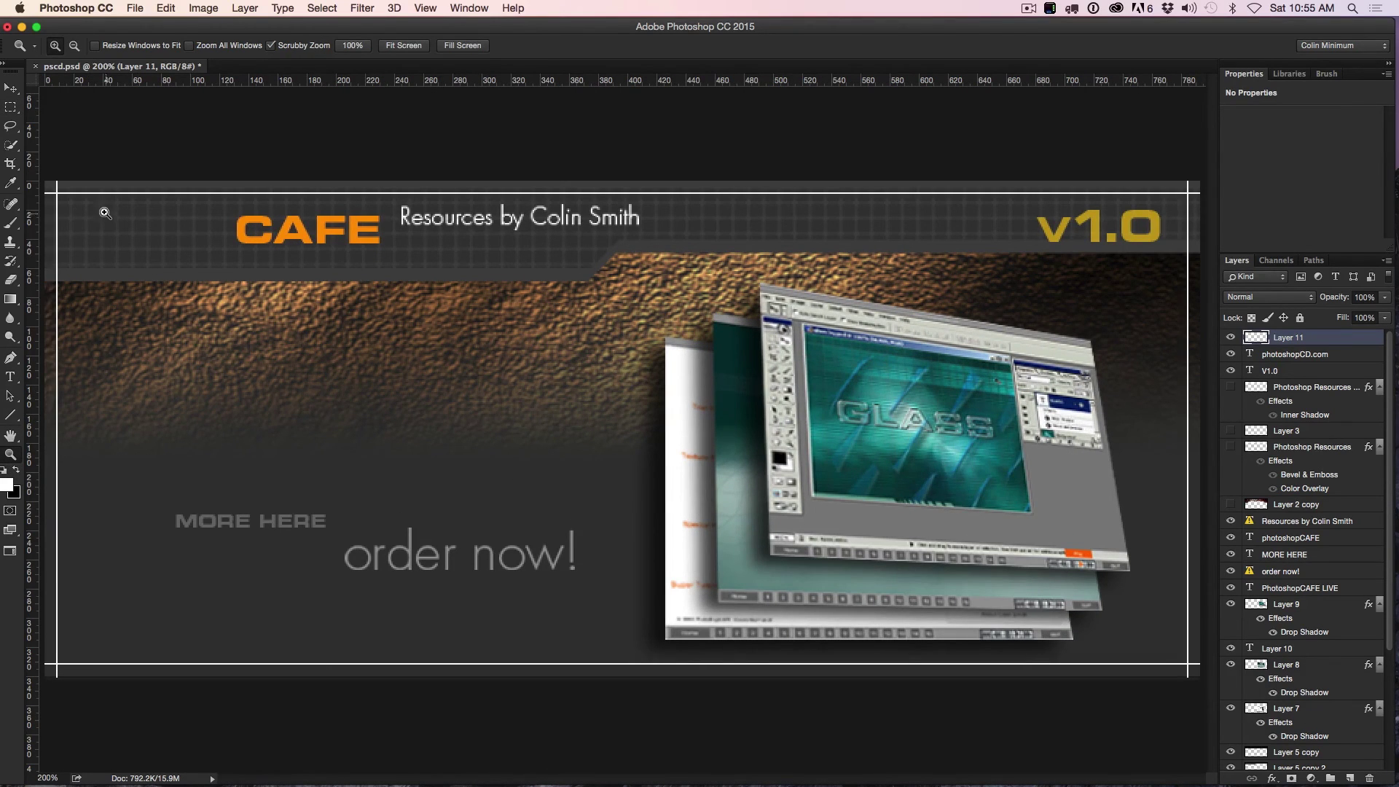
{"action": "left_click", "coordinate": [10, 107]}
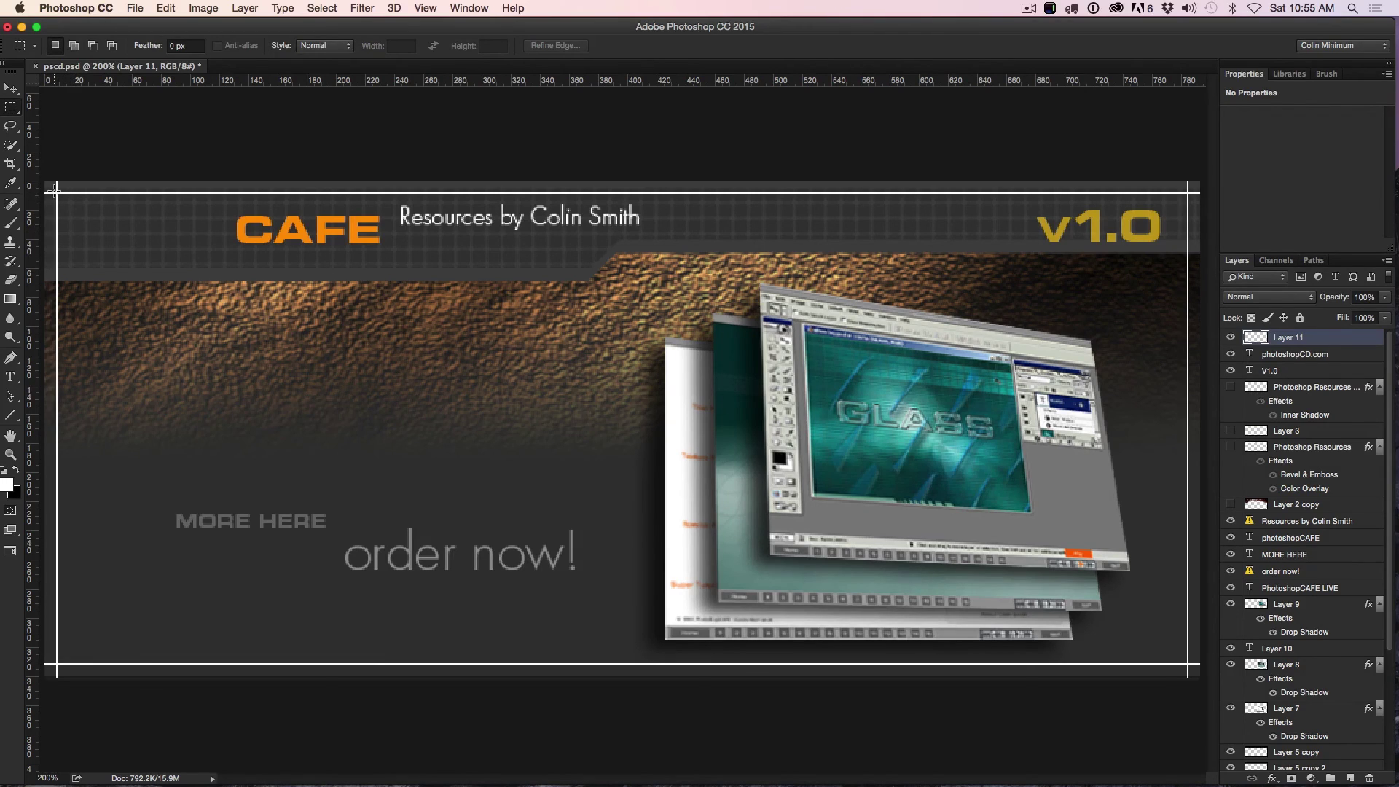
{"action": "left_click_drag", "start_coordinate": [55, 189], "coordinate": [1191, 666]}
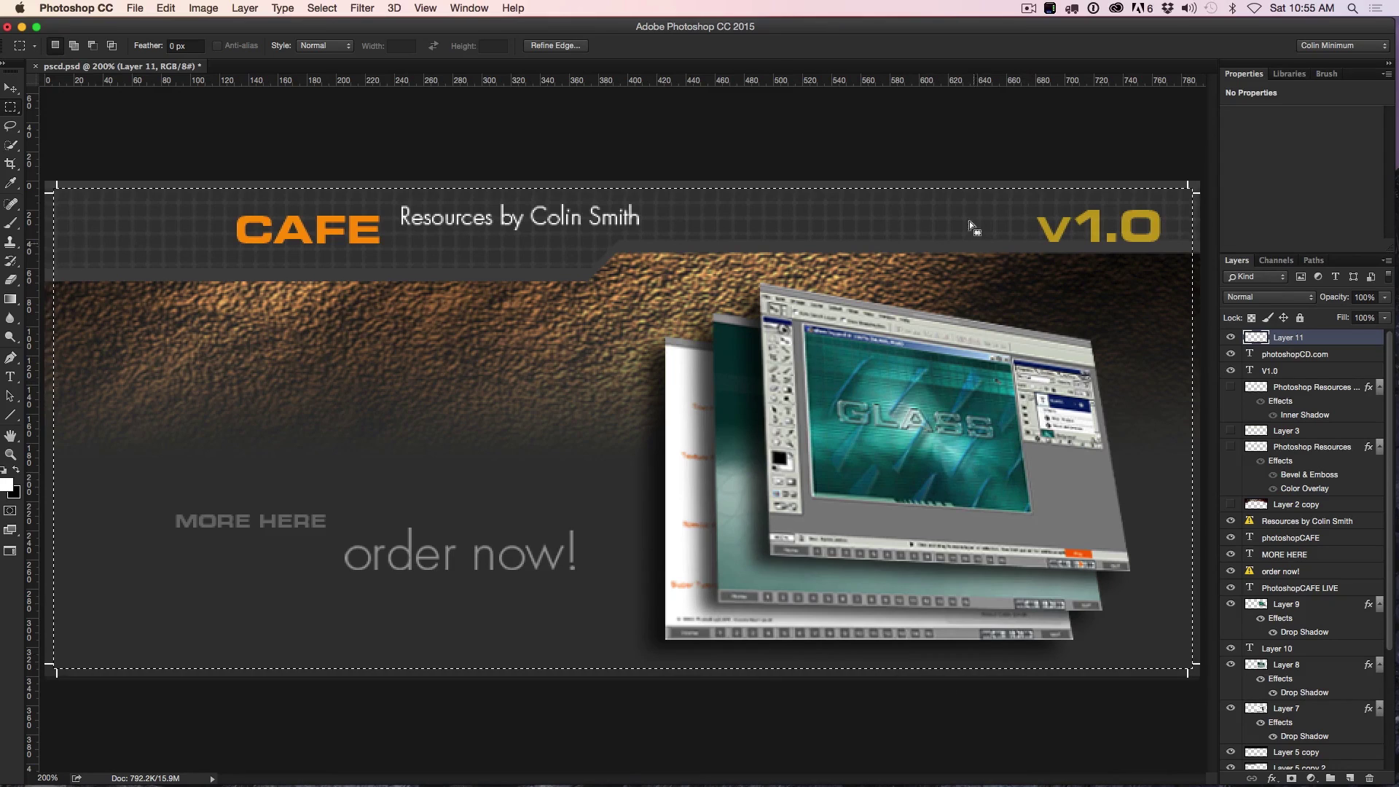
Delete the white line pixels inside the selection, leaving short corner crop marks, then deselect.
{"action": "left_click", "coordinate": [969, 161]}
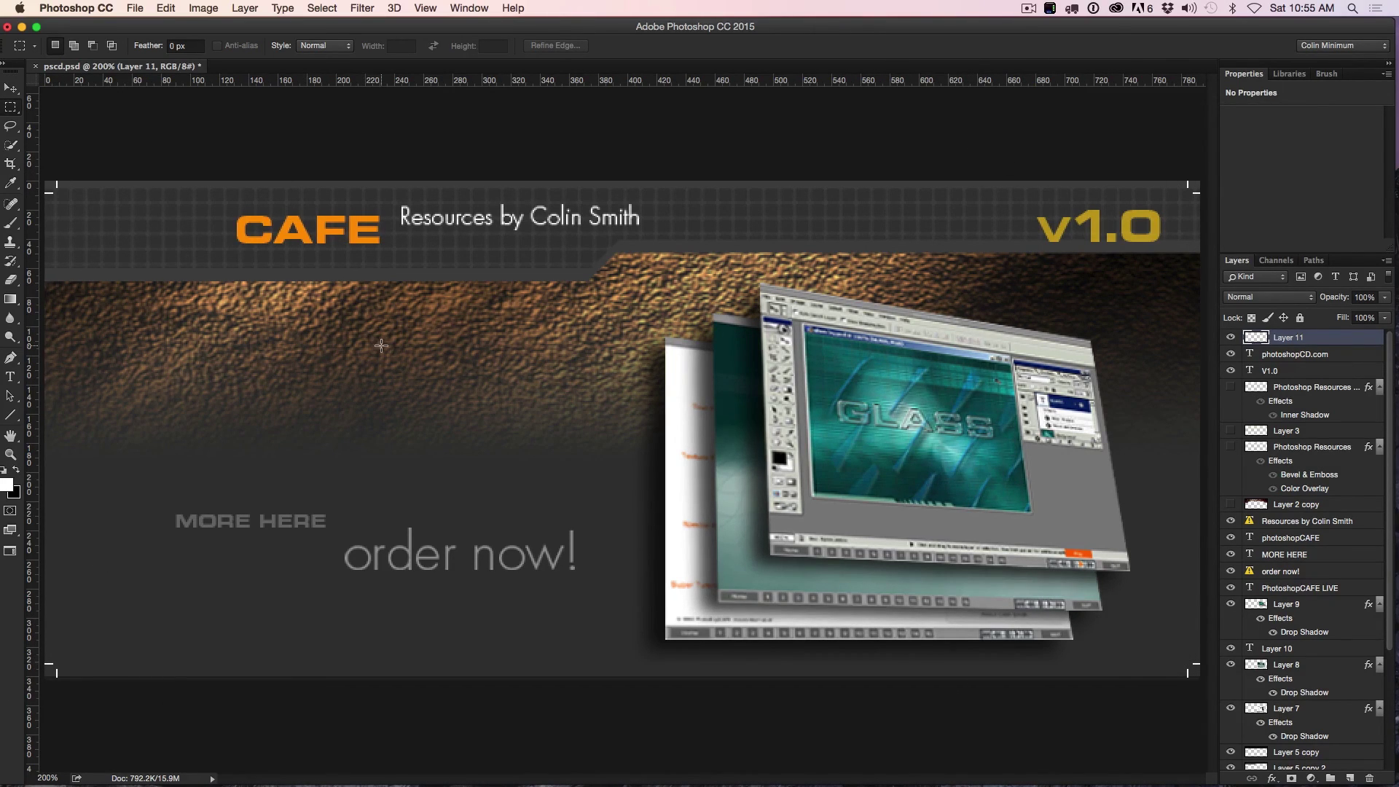
{"action": "scroll", "coordinate": [381, 345], "scroll_direction": "up", "scroll_amount": 1}
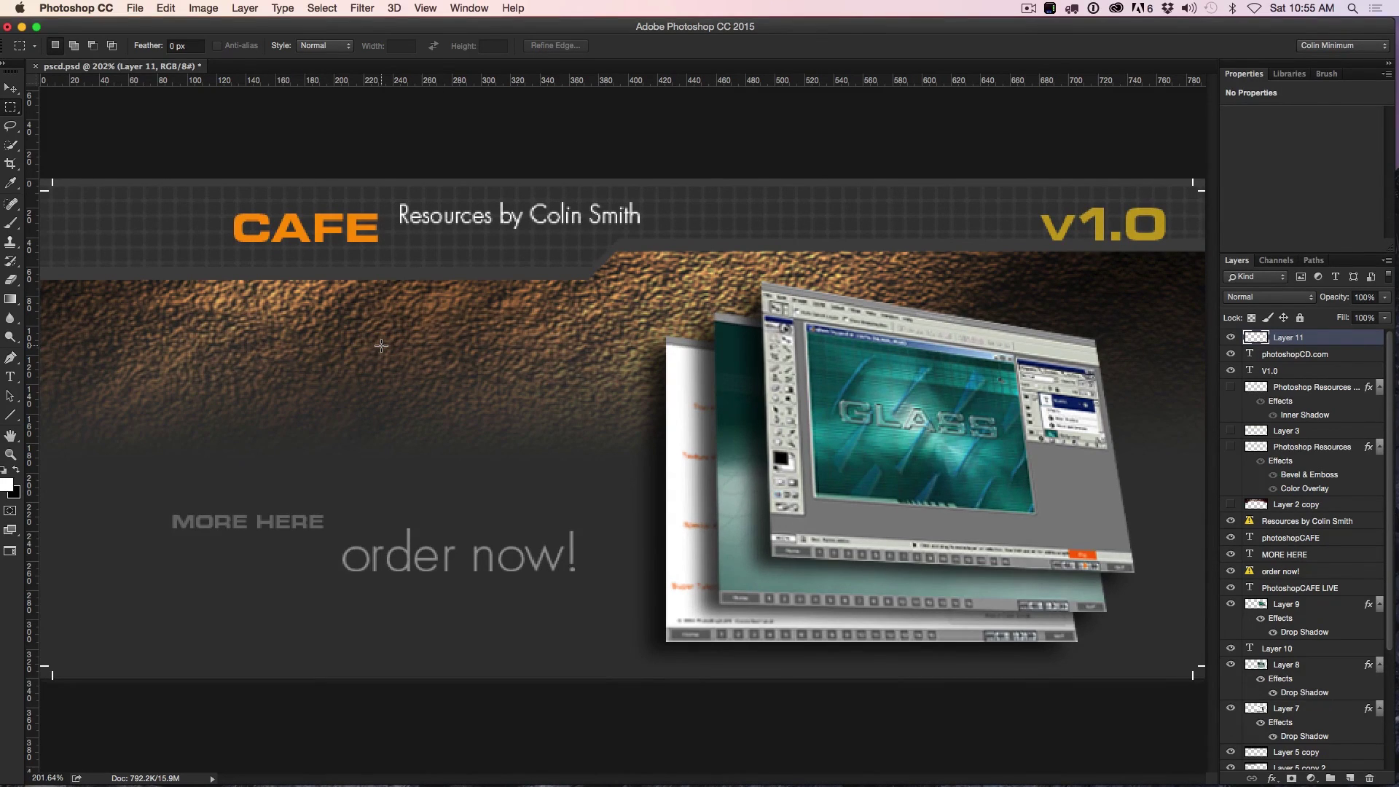
{"action": "left_click", "coordinate": [10, 88]}
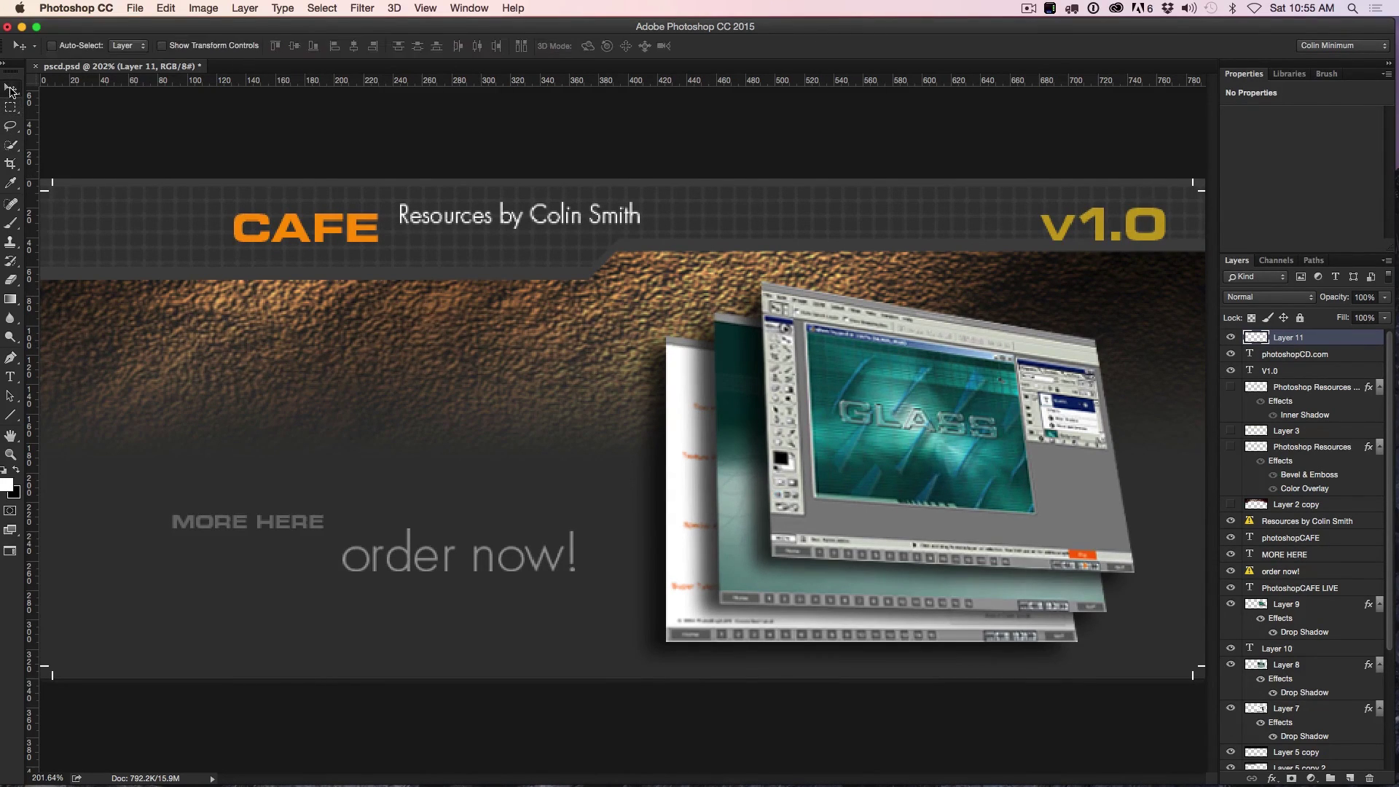
View the full photoshopCAFE banner at 100% with Cmd+1.
{"action": "key", "text": "super+1"}
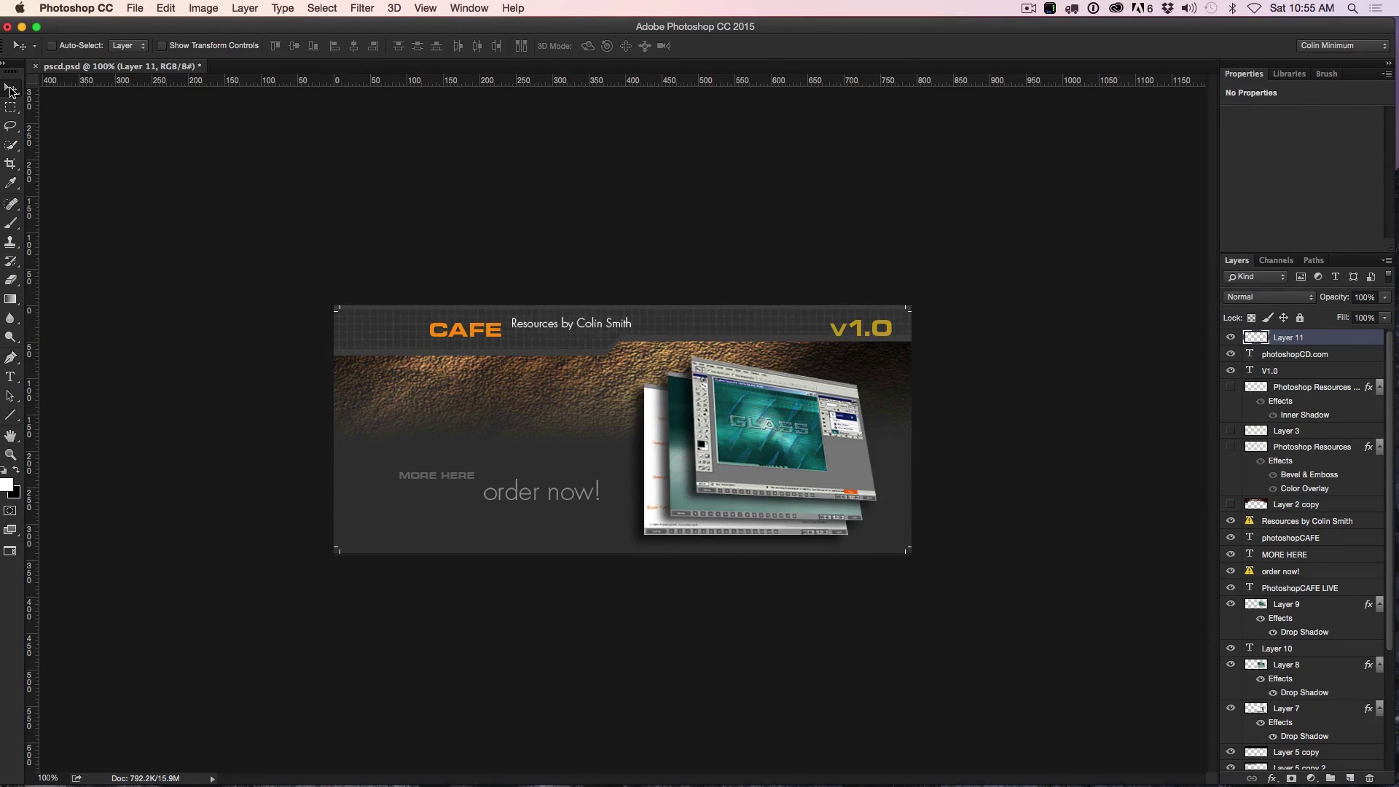